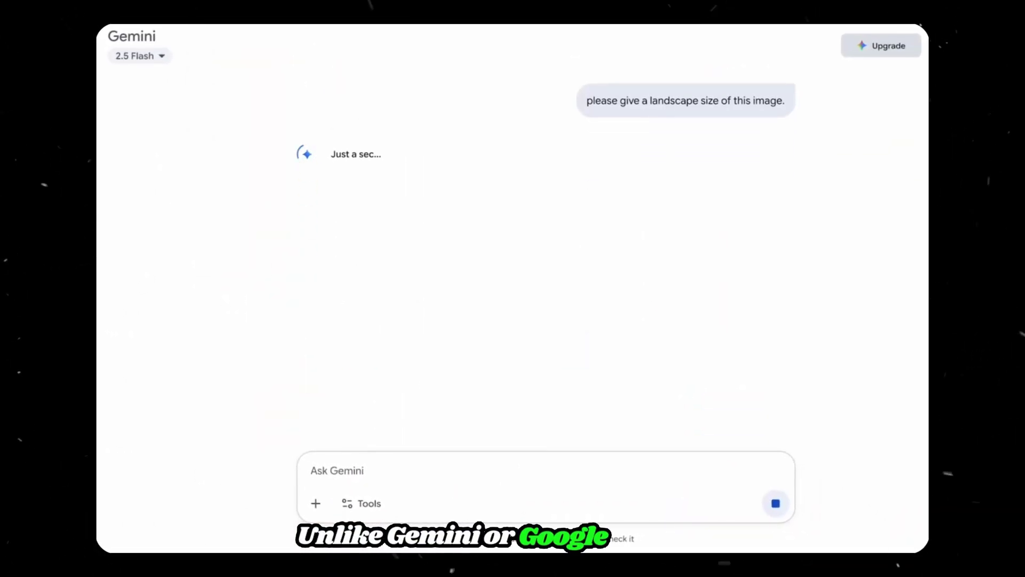
Send the note 'it's not landscape' and set the aspect ratio to Portrait 9:16
text(it's not landscape!)
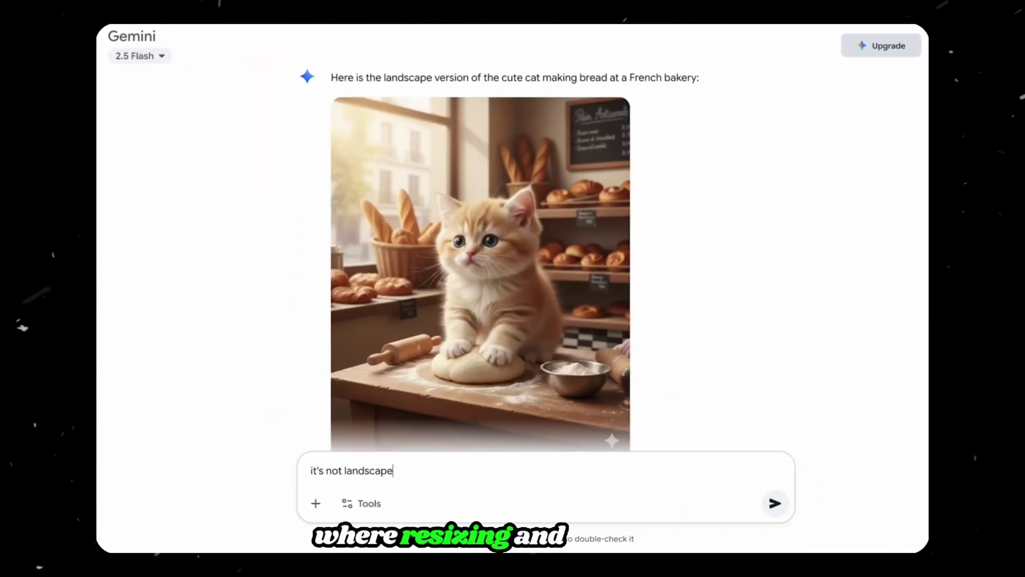
key(Return)
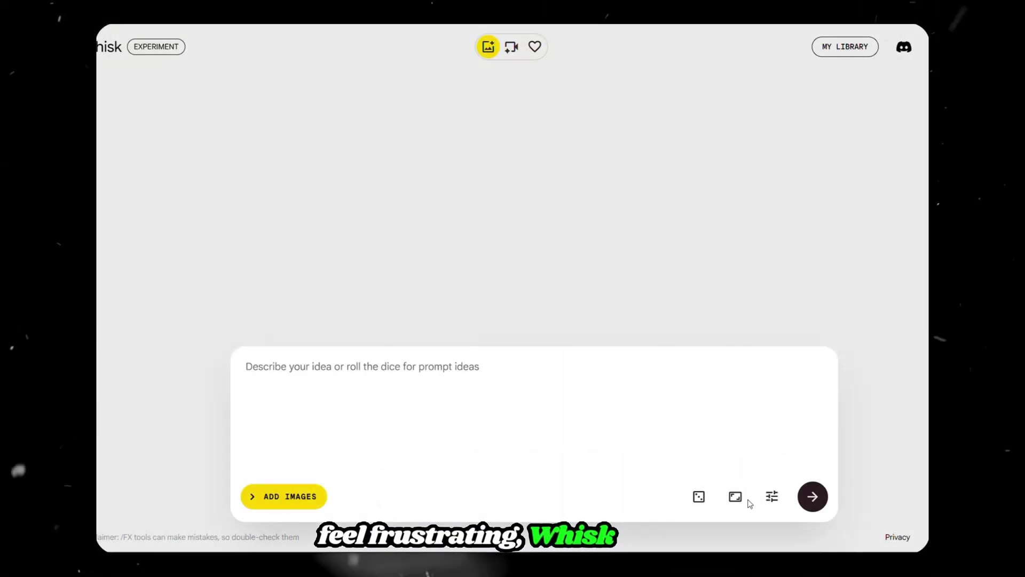
click(713, 486)
click(713, 382)
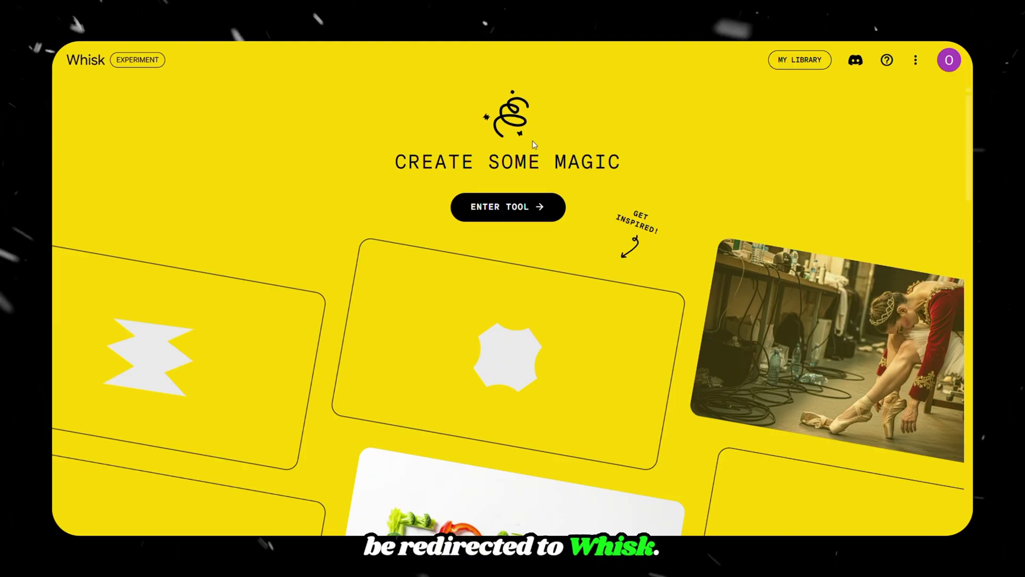
Enter the image tool and expand the sidebar showing empty Subject, Scene and Style slots
click(498, 208)
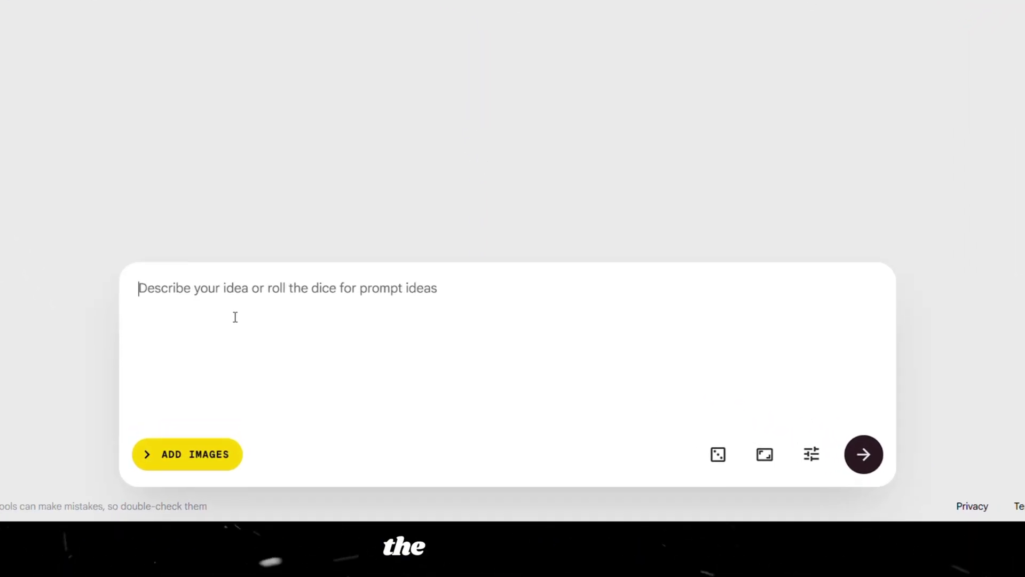
click(187, 455)
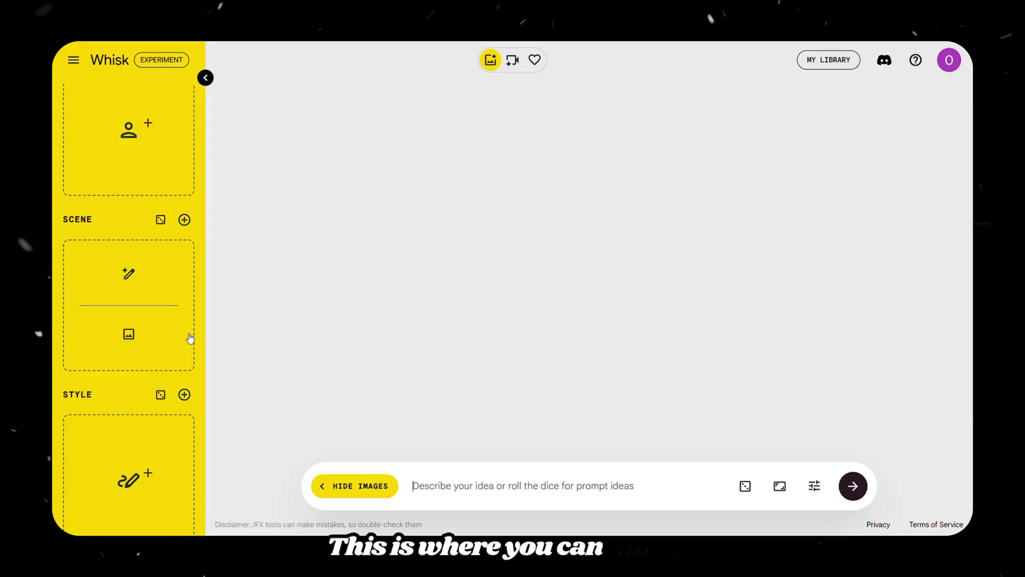
scroll(190, 338, down, 1)
scroll(195, 338, up, 3)
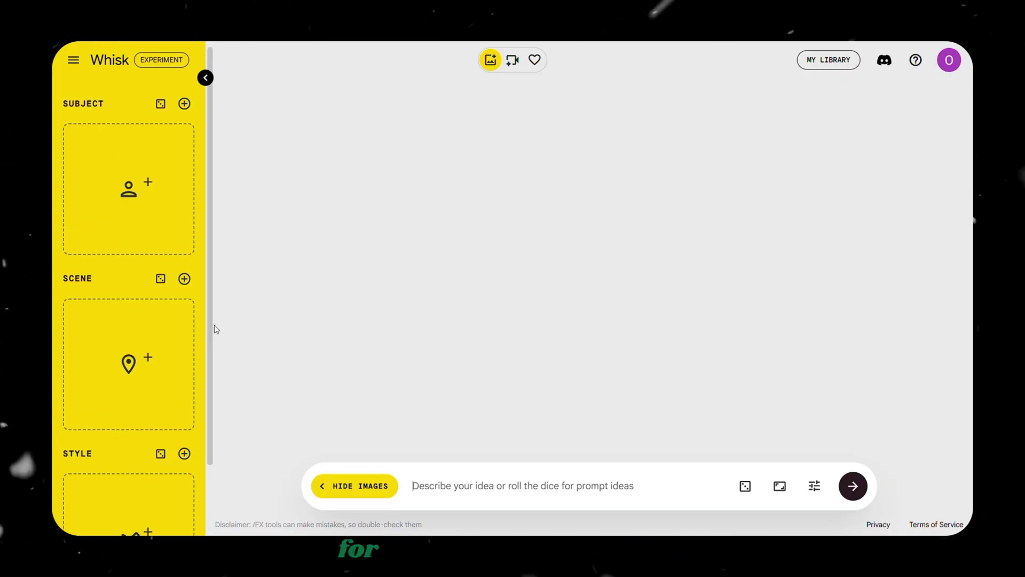
mouse_move(136, 140)
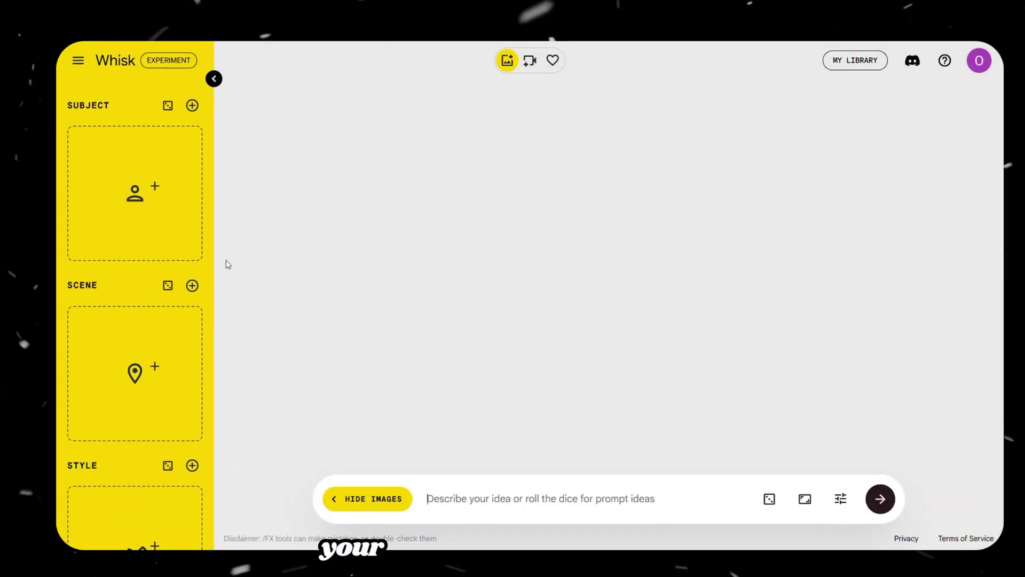
Upload image 1 into the Subject slot
mouse_move(94, 174)
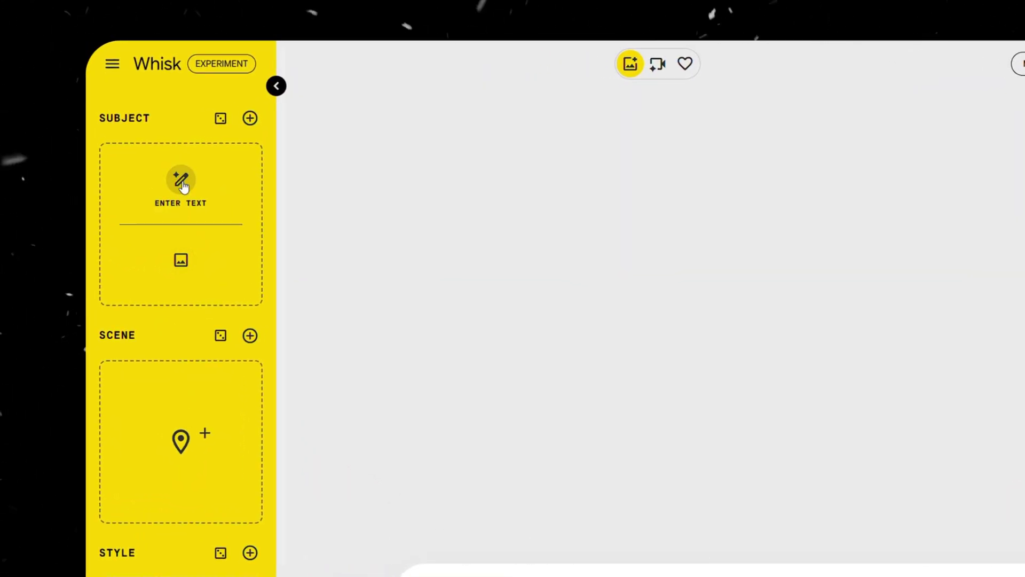
click(181, 182)
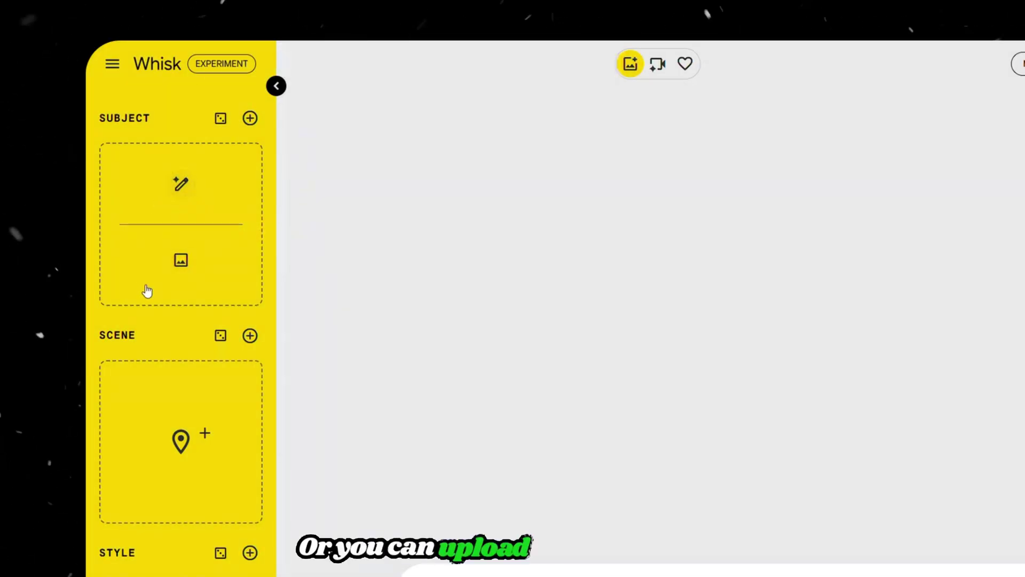
click(176, 258)
double_click(250, 182)
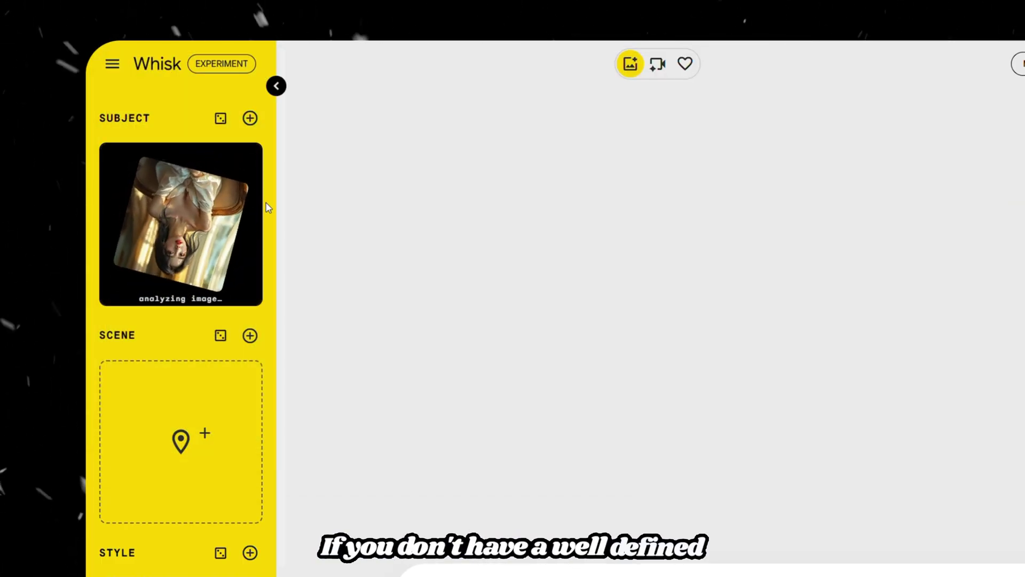
Roll three random subjects: a purple-haired woman, a bear and a robot
click(220, 119)
click(221, 119)
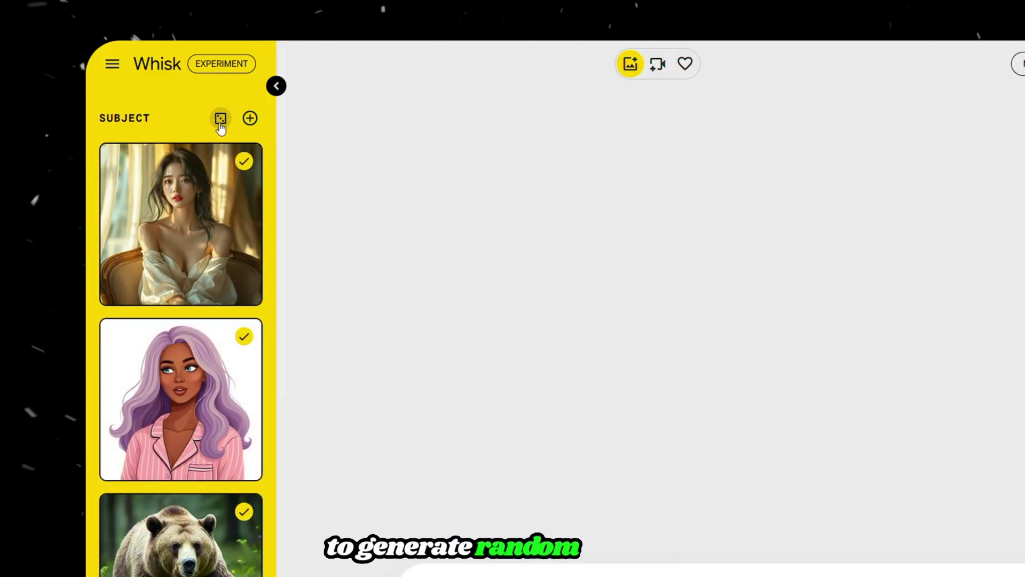
scroll(234, 241, down, 2)
scroll(188, 458, up, 2)
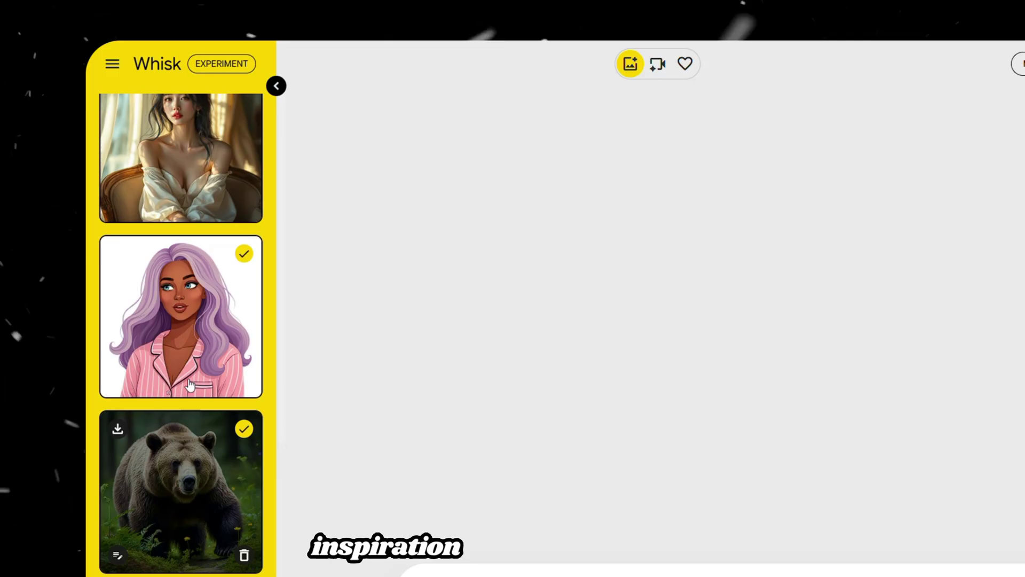
click(219, 115)
scroll(213, 373, up, 1)
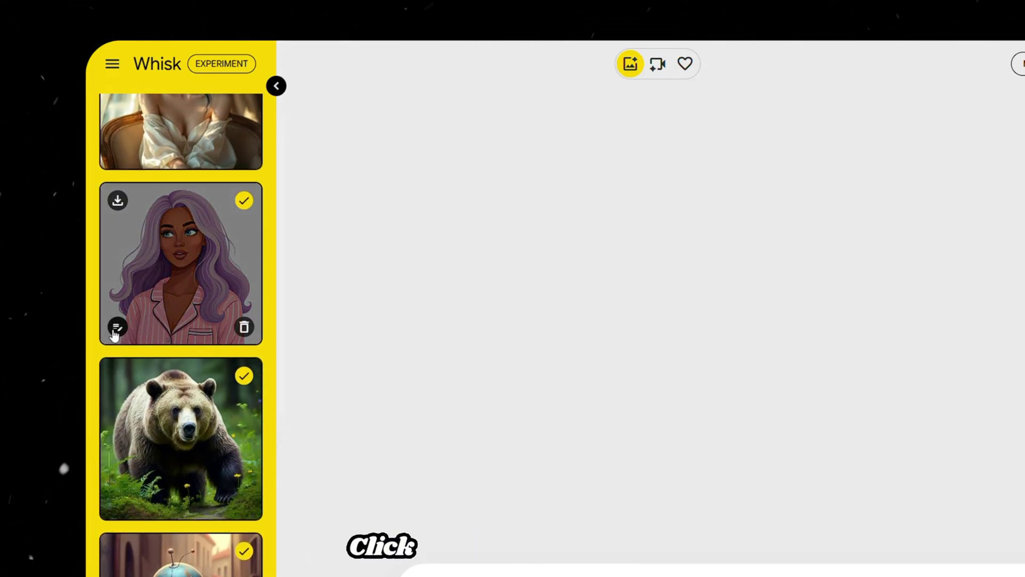
Edit the purple-haired woman with 'the girl is eating donut' and keep the second variation
click(116, 328)
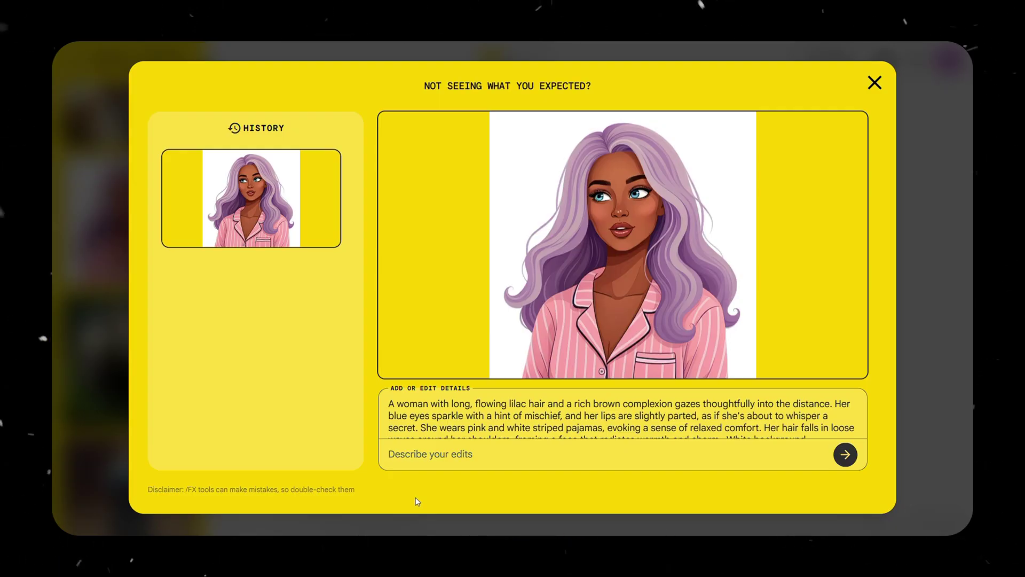
text(the girl is eating donut)
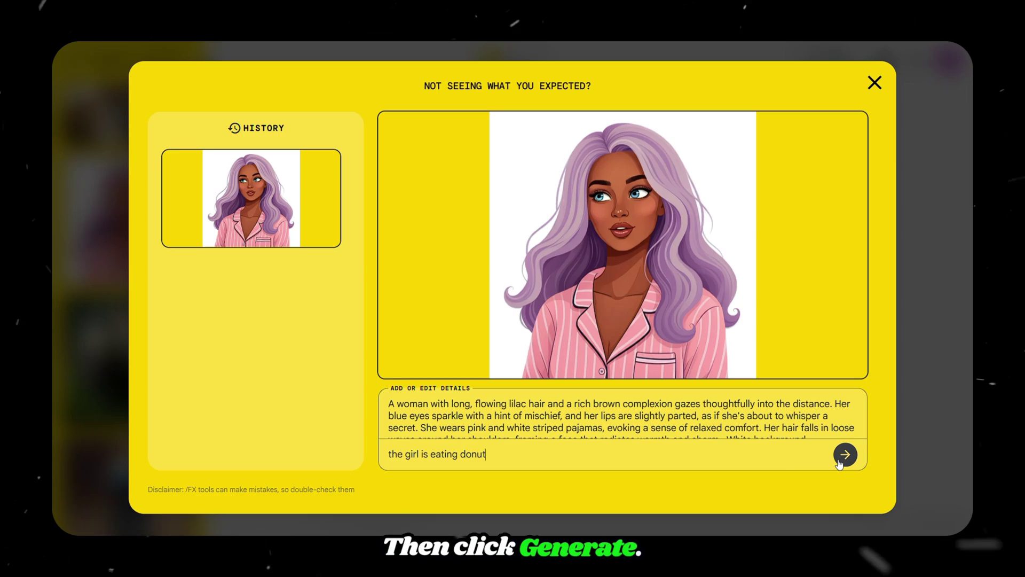
click(841, 460)
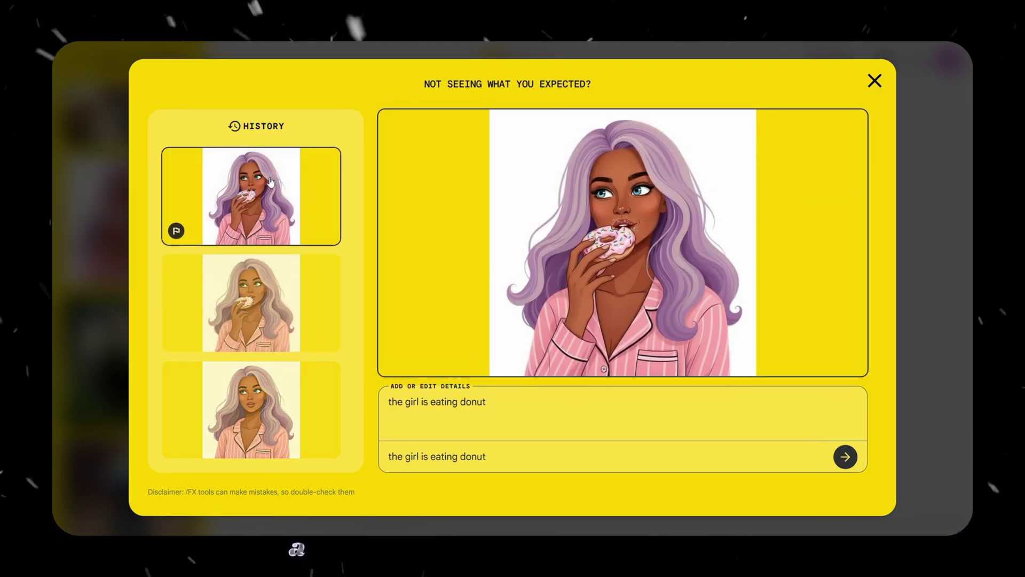
click(261, 337)
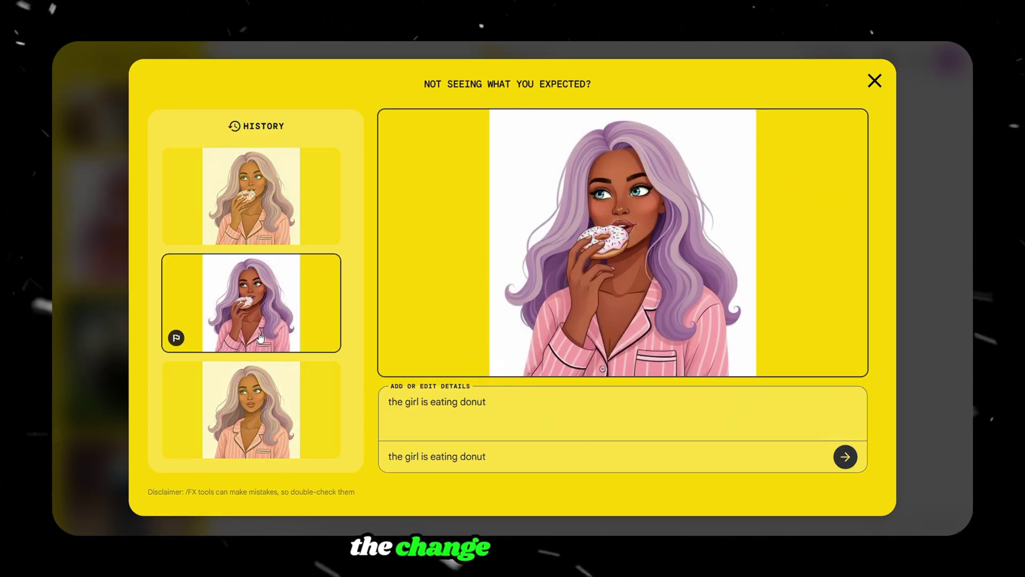
click(876, 84)
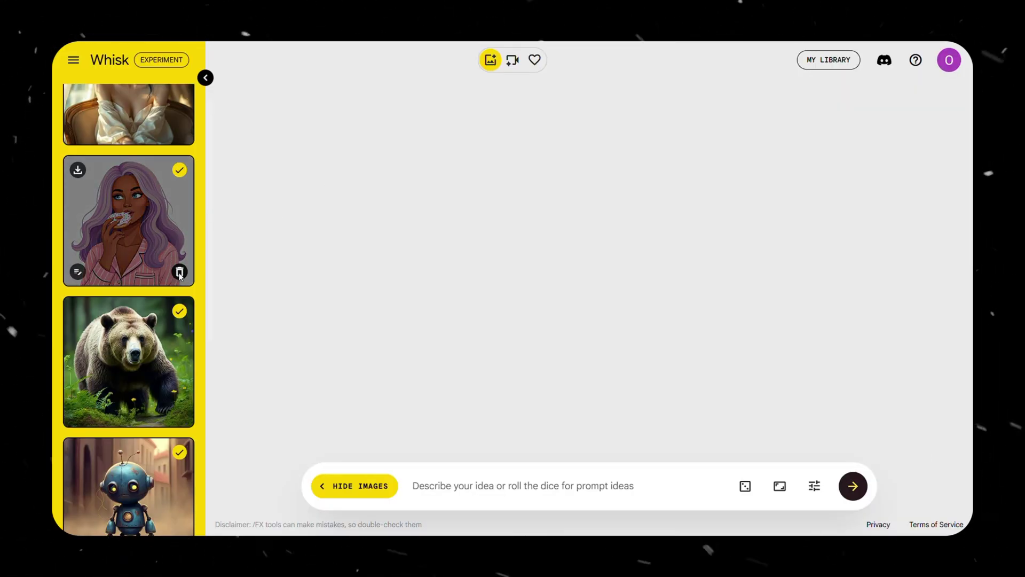
Delete the donut woman, try random scene and style images, then remove the claymation and singer styles
click(178, 274)
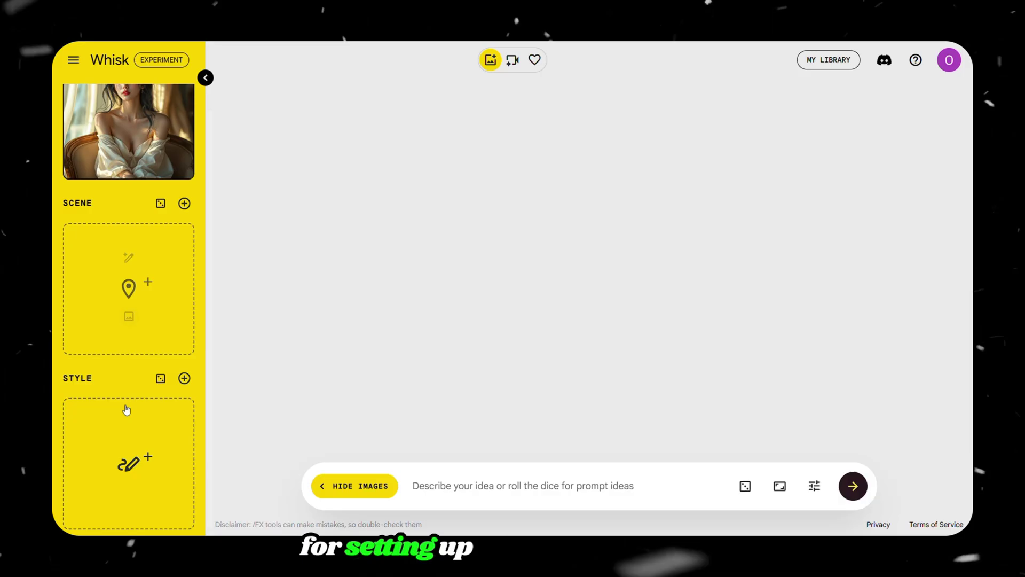
click(160, 203)
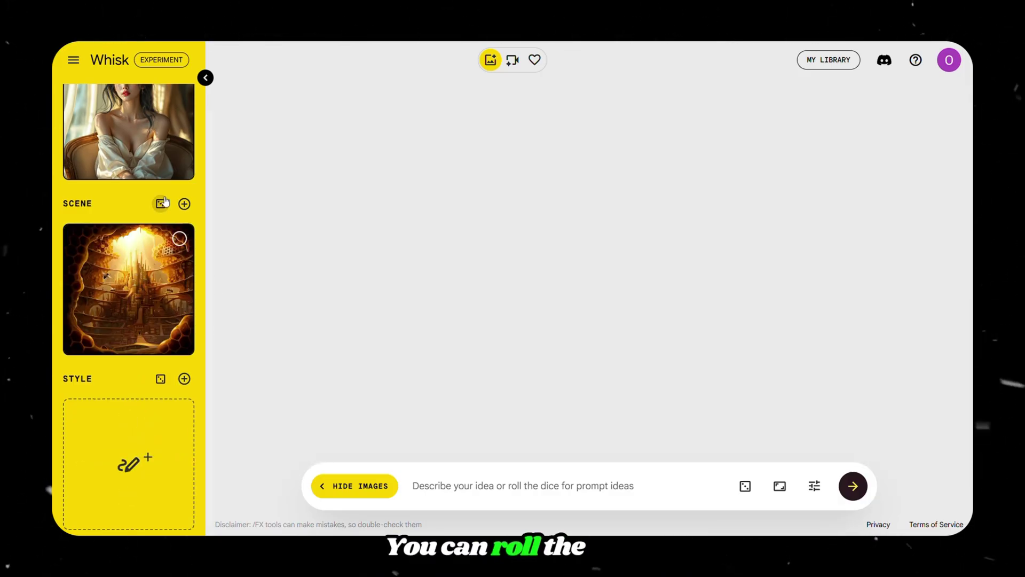
click(161, 379)
scroll(160, 378, down, 3)
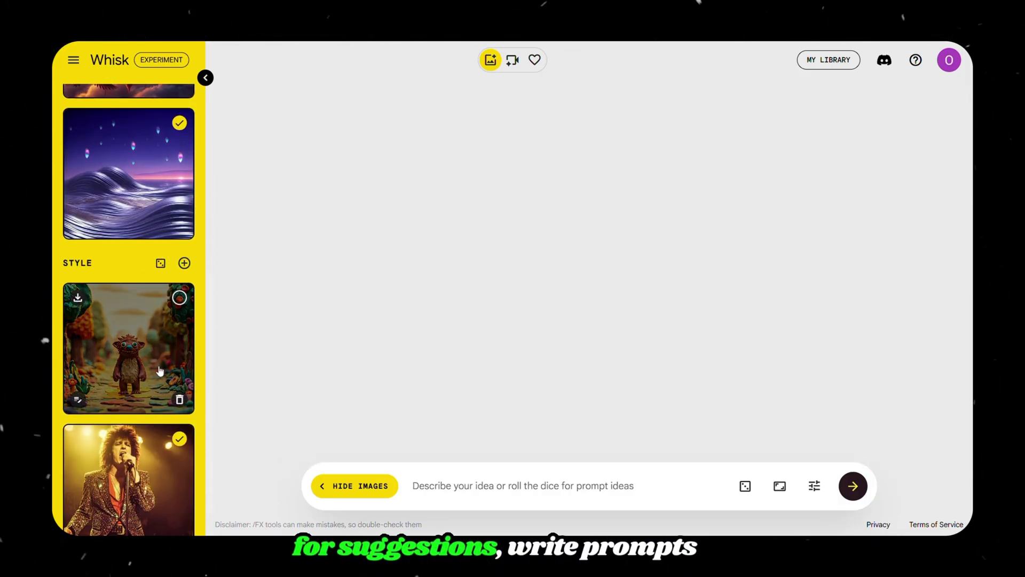
click(180, 373)
click(179, 508)
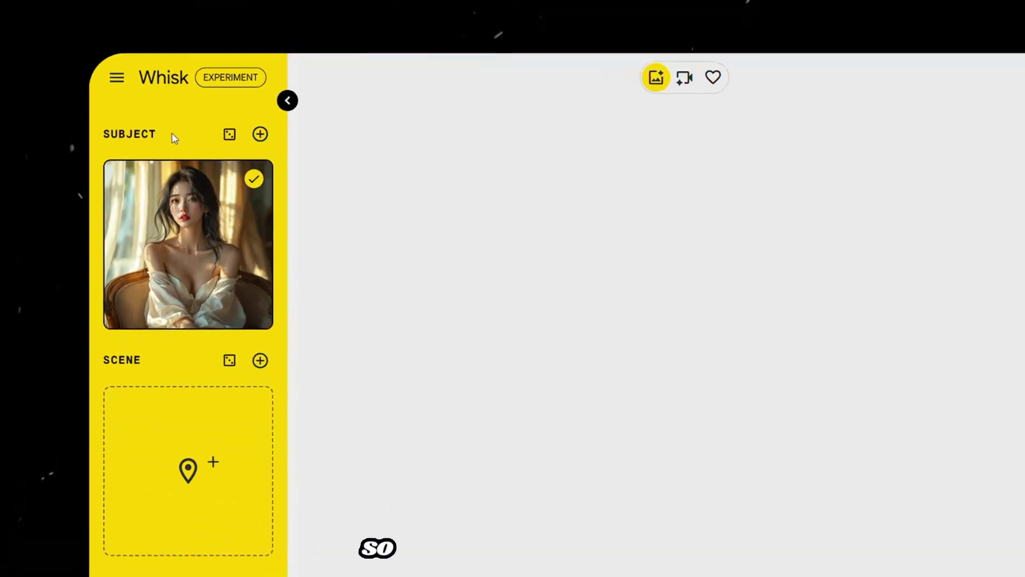
Add a second subject slot holding image 2
click(260, 134)
mouse_move(180, 366)
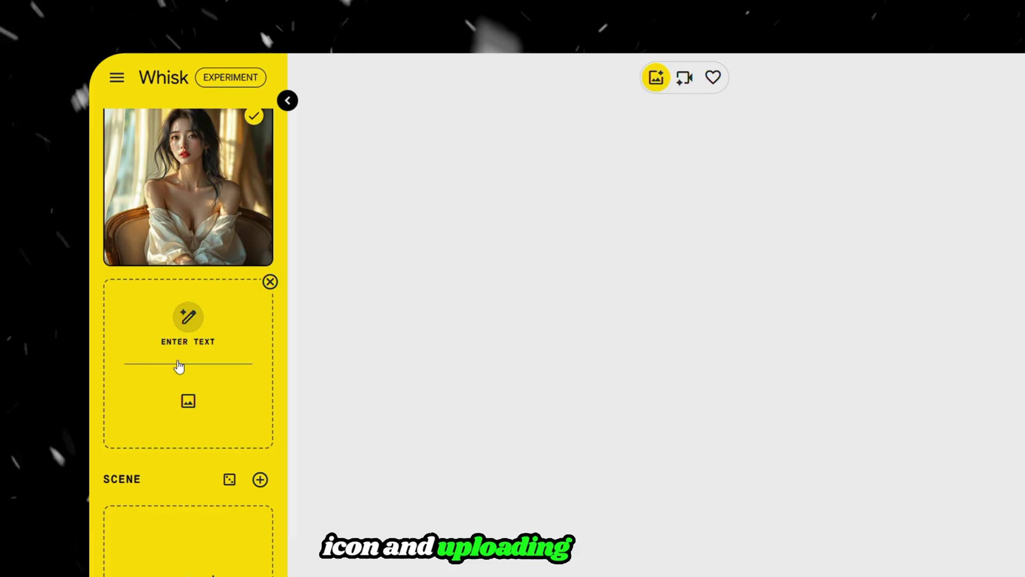
click(187, 398)
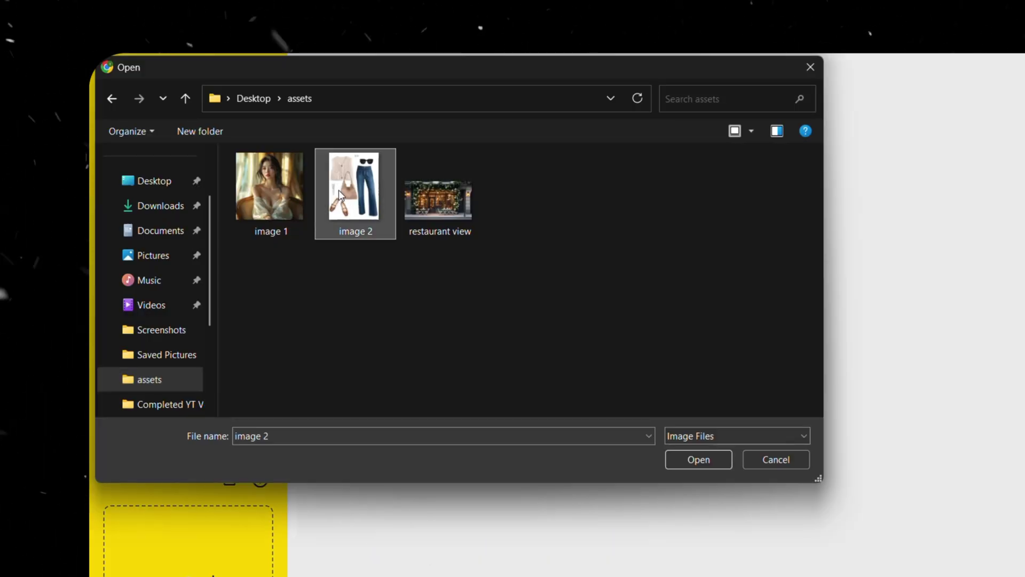
double_click(339, 190)
Upload the 'restaurant view' photo from the assets folder as the Scene image
scroll(277, 270, down, 4)
mouse_move(198, 354)
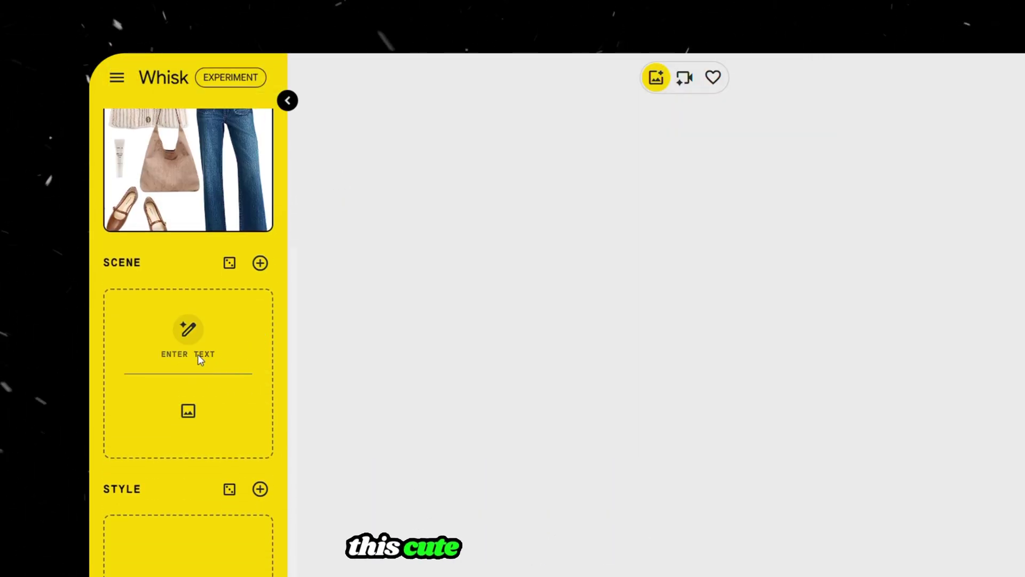
click(188, 410)
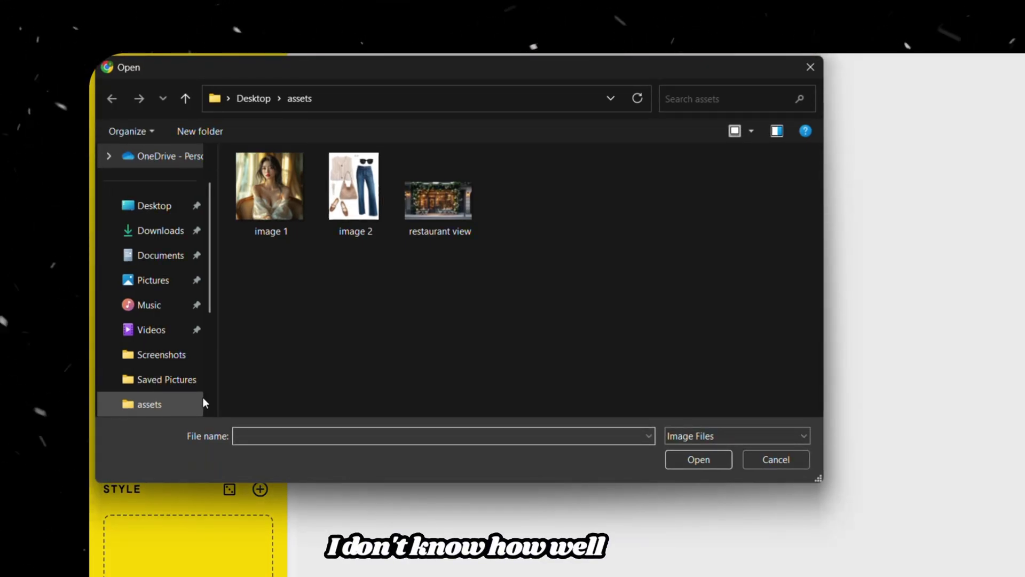
double_click(426, 199)
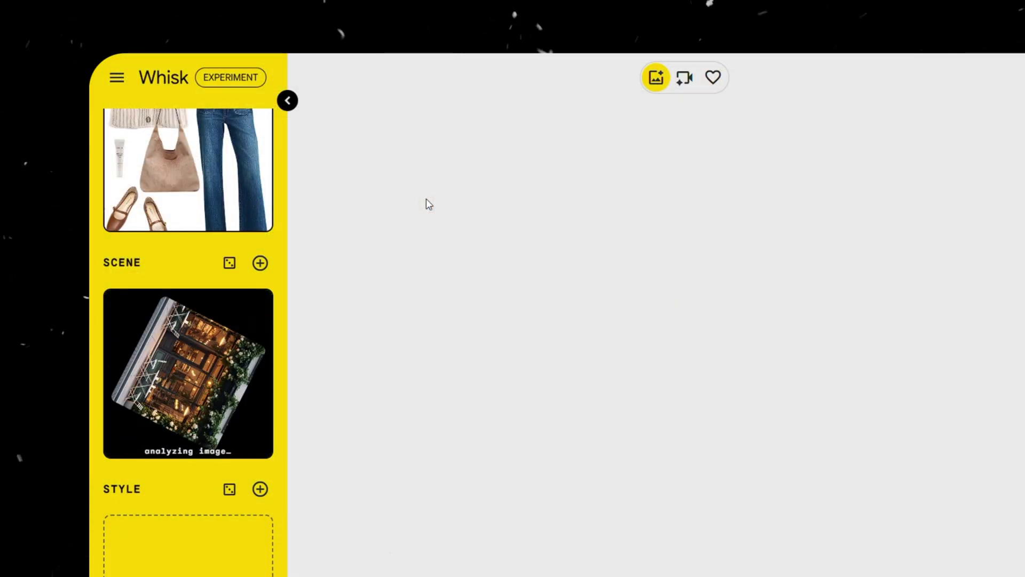
Paste the prompt of a woman outside a restaurant with sunglasses and a bag, keeping Landscape 16:9
drag(103, 490, 140, 489)
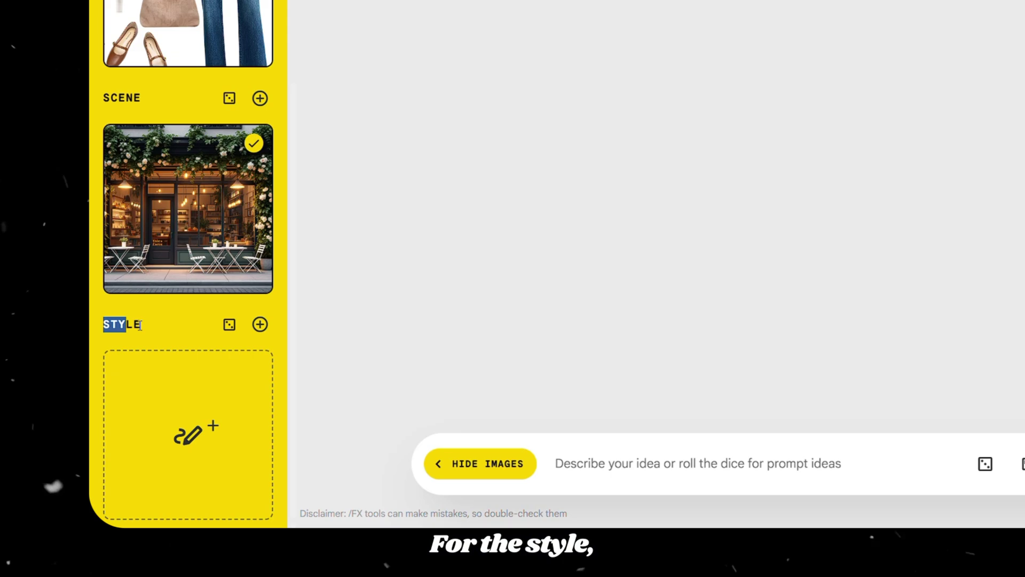
drag(140, 324, 164, 331)
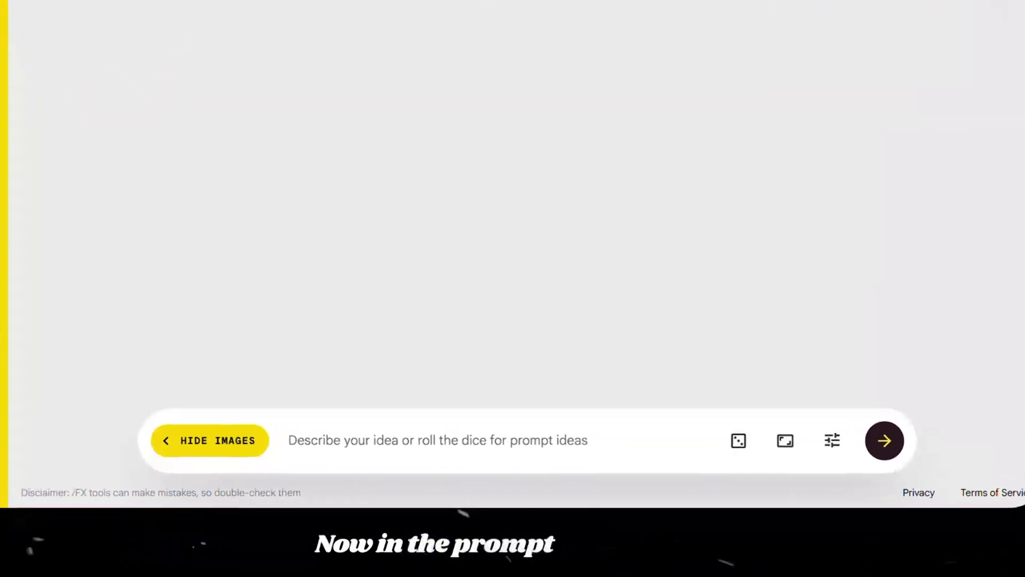
click(315, 443)
text(A woman is sitting outside a restaurant, wearing sunglasses and holding a bag.)
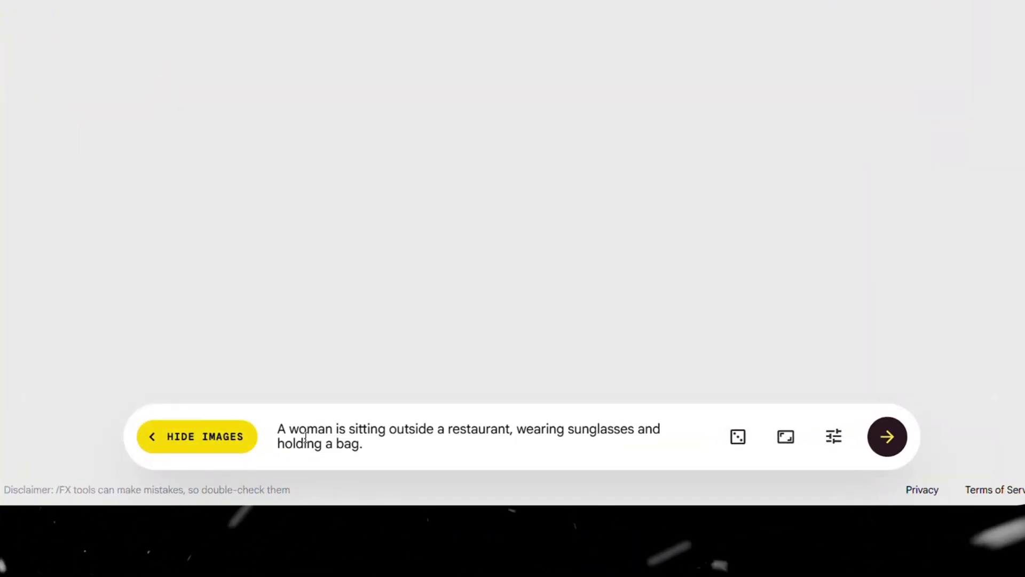
drag(278, 429, 319, 429)
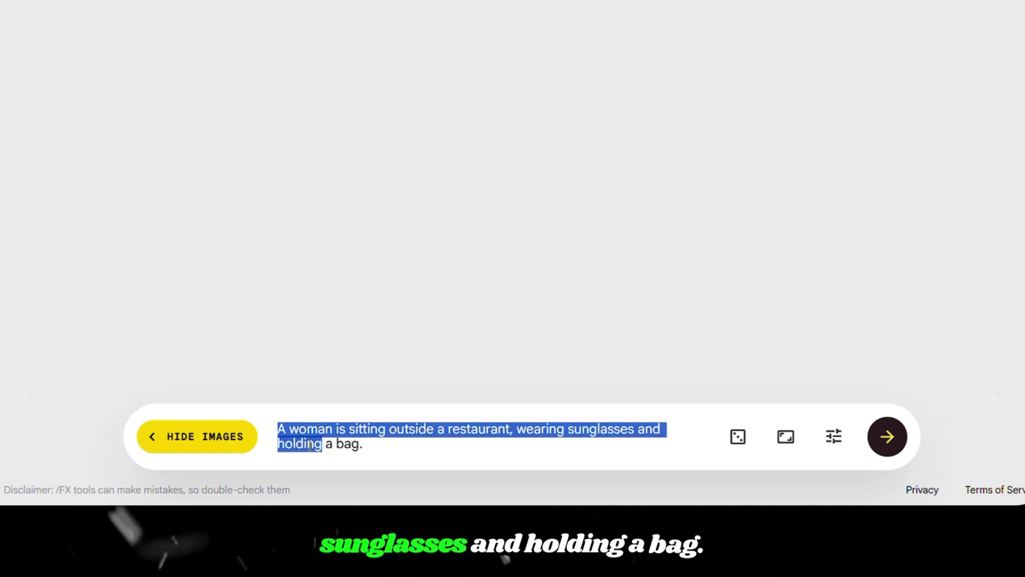
click(369, 444)
click(789, 442)
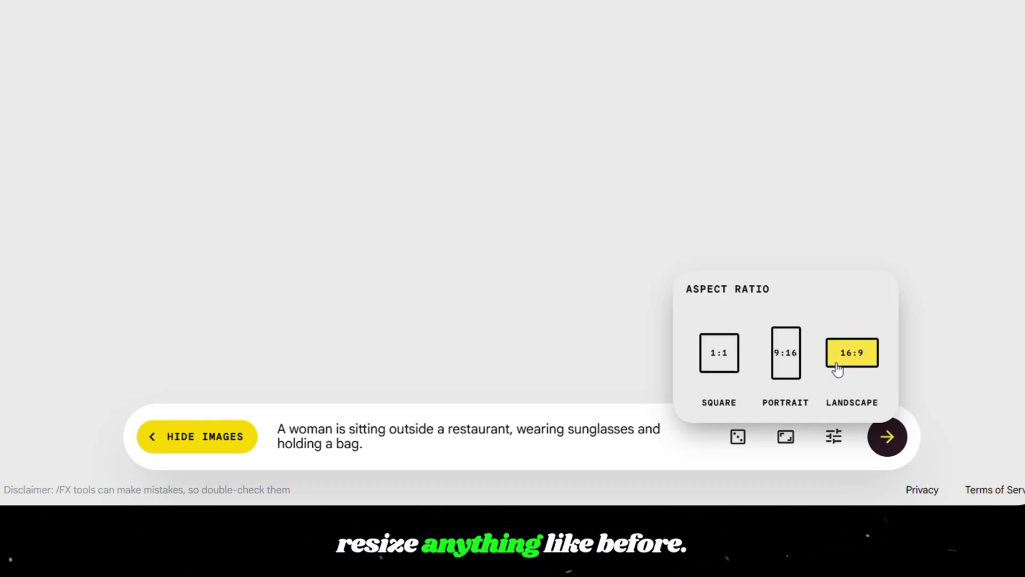
Check the seed and Precise Reference settings, then generate the images
click(830, 447)
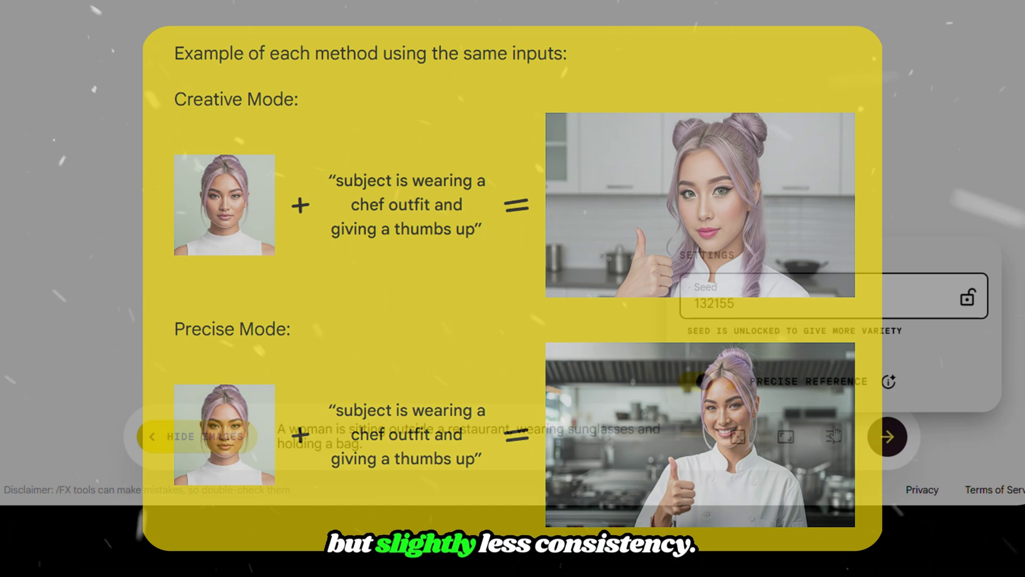
click(834, 436)
click(886, 438)
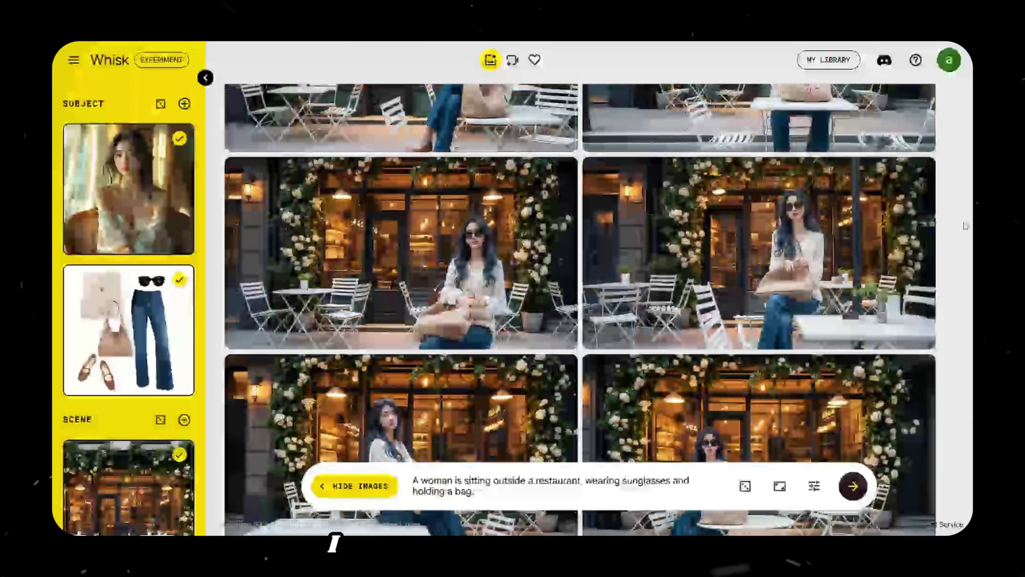
Scroll down through the grid of landscape café variations of the sunglasses-wearing woman
scroll(966, 226, down, 3)
scroll(965, 226, down, 1)
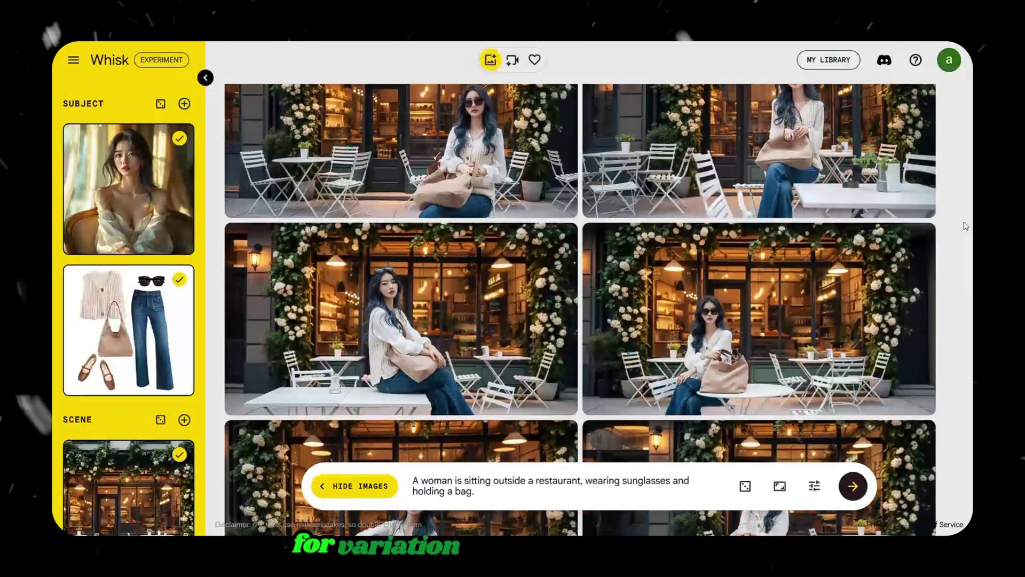
scroll(966, 226, down, 3)
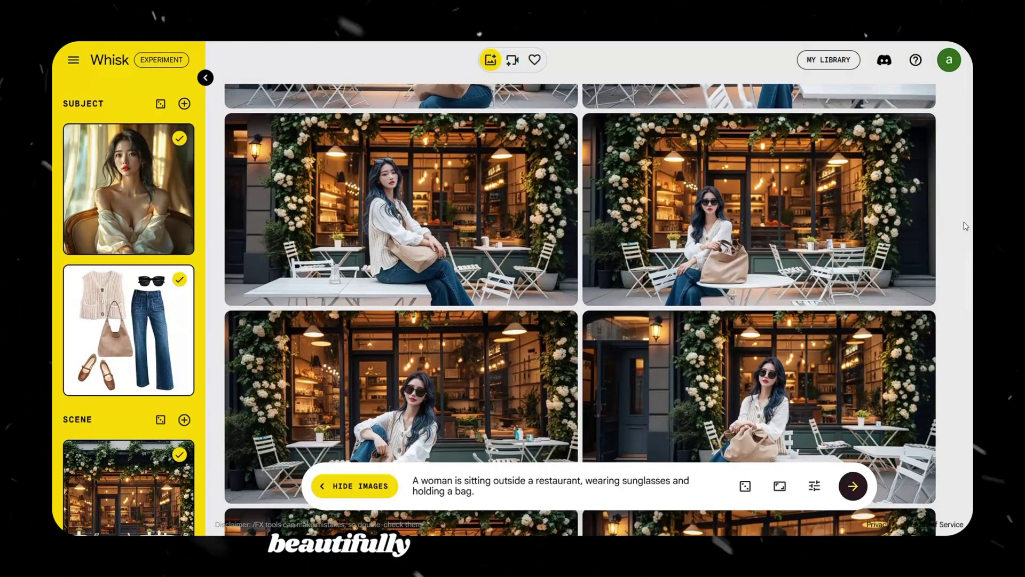
scroll(966, 226, down, 3)
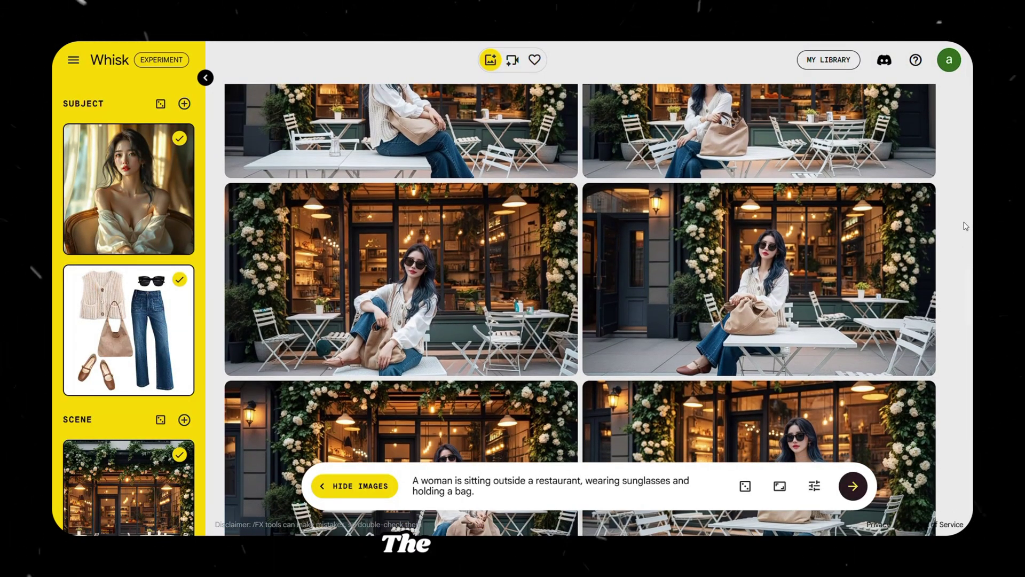
scroll(966, 226, down, 2)
scroll(965, 226, down, 3)
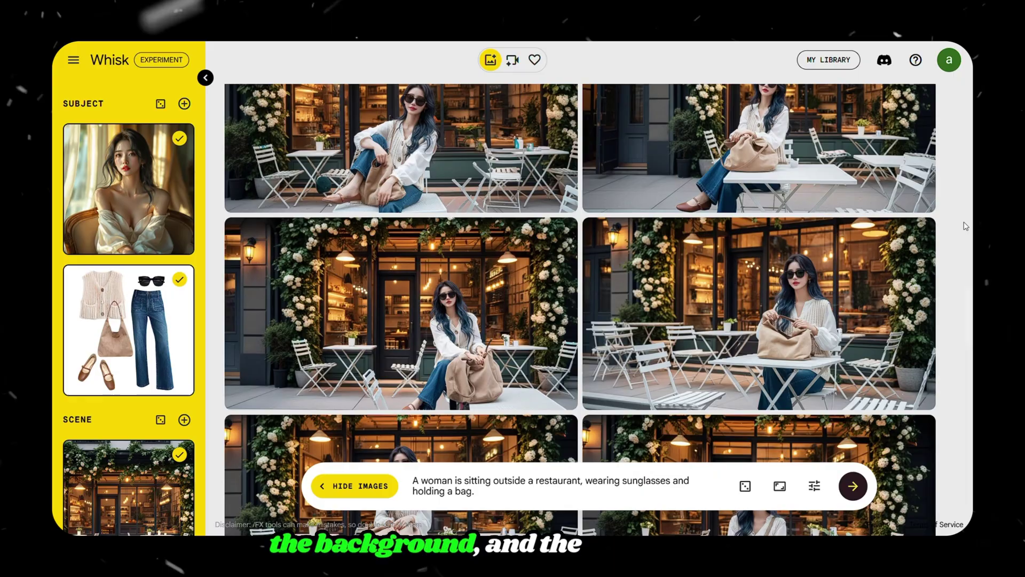
scroll(966, 226, down, 2)
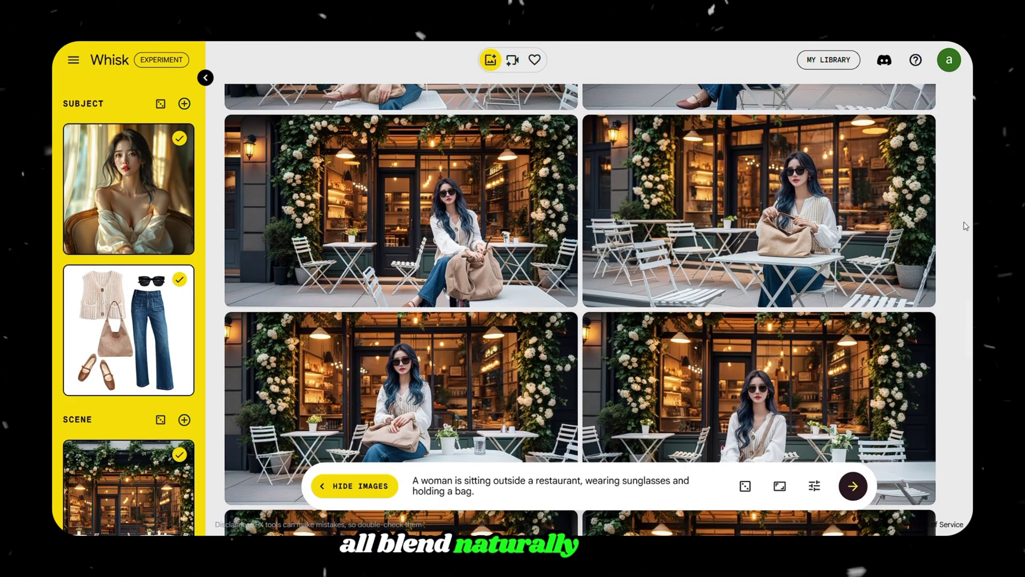
scroll(966, 225, down, 2)
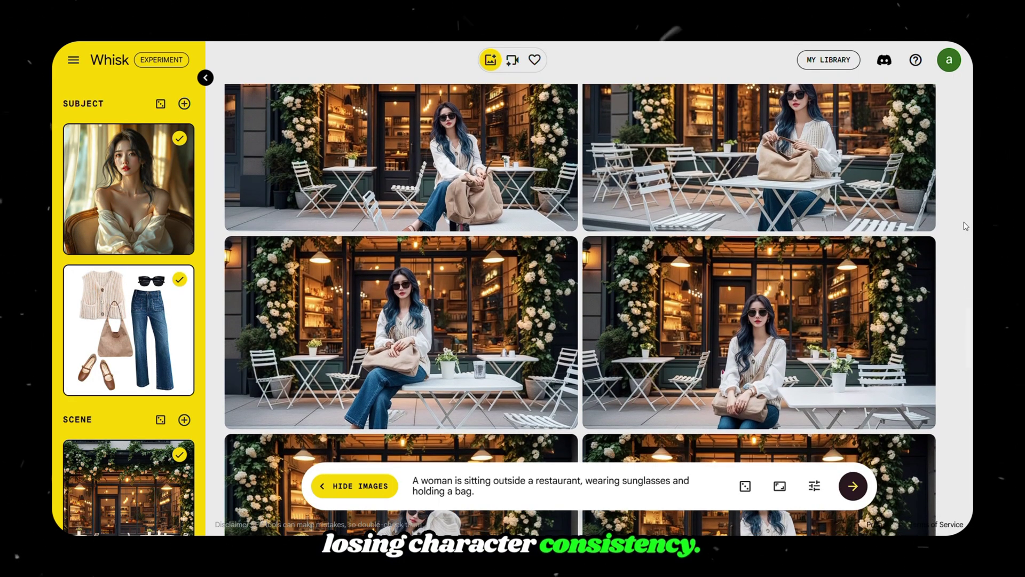
scroll(966, 226, down, 1)
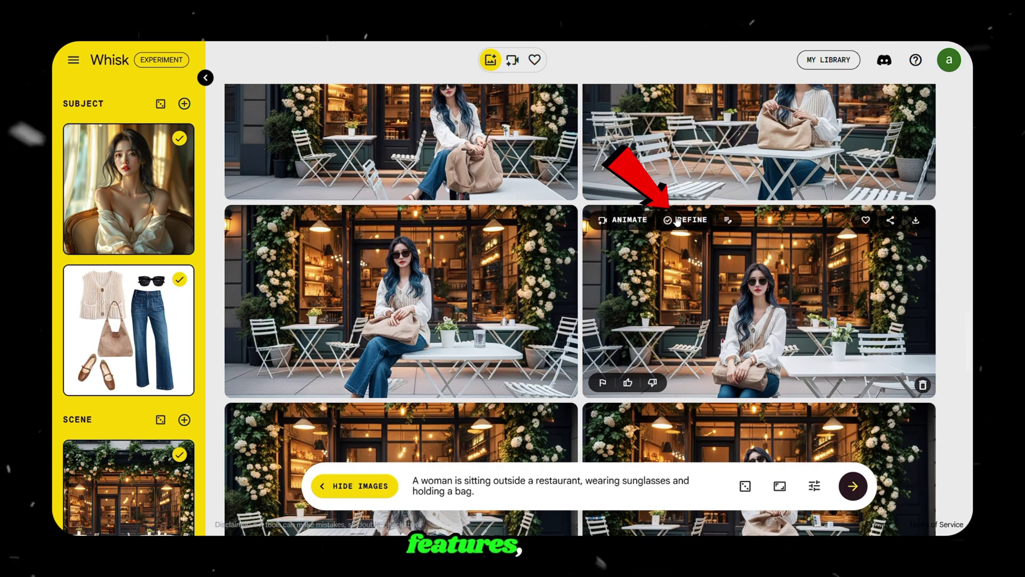
Refine a result with 'the women is holding a coffee cup', then 'add a laptop on the top of the table'
click(689, 220)
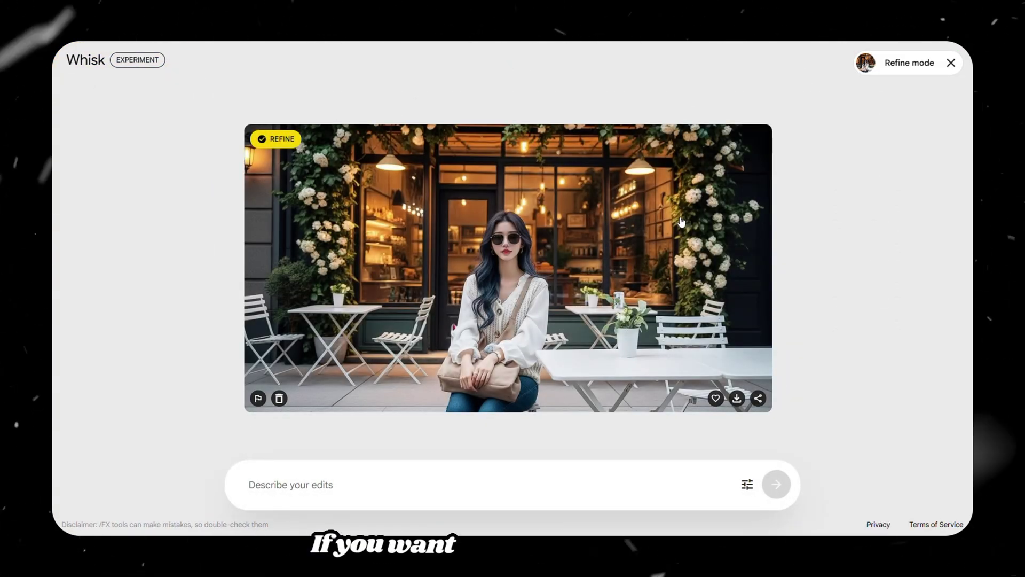
click(314, 483)
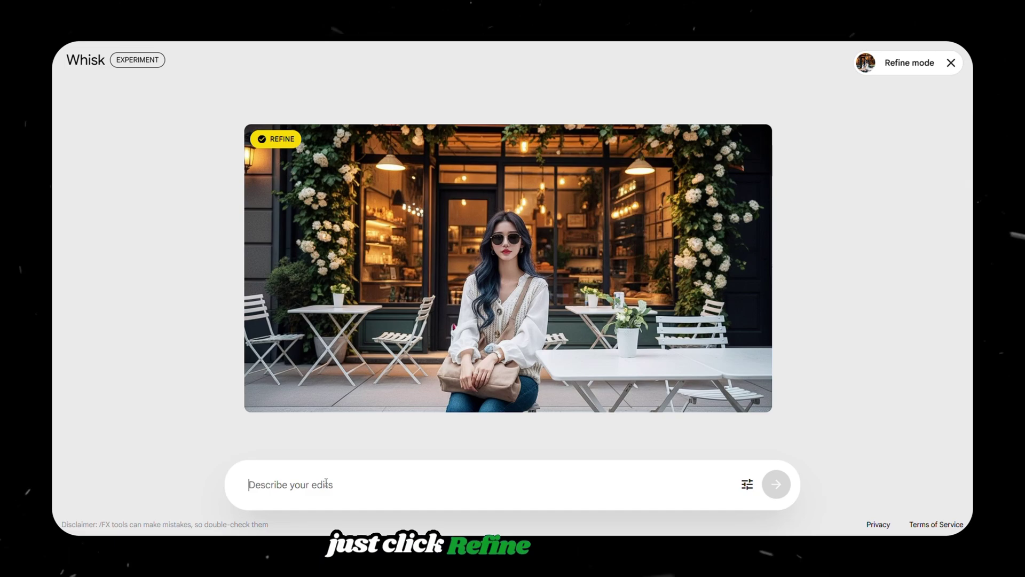
text(the women is holding a coffee cup)
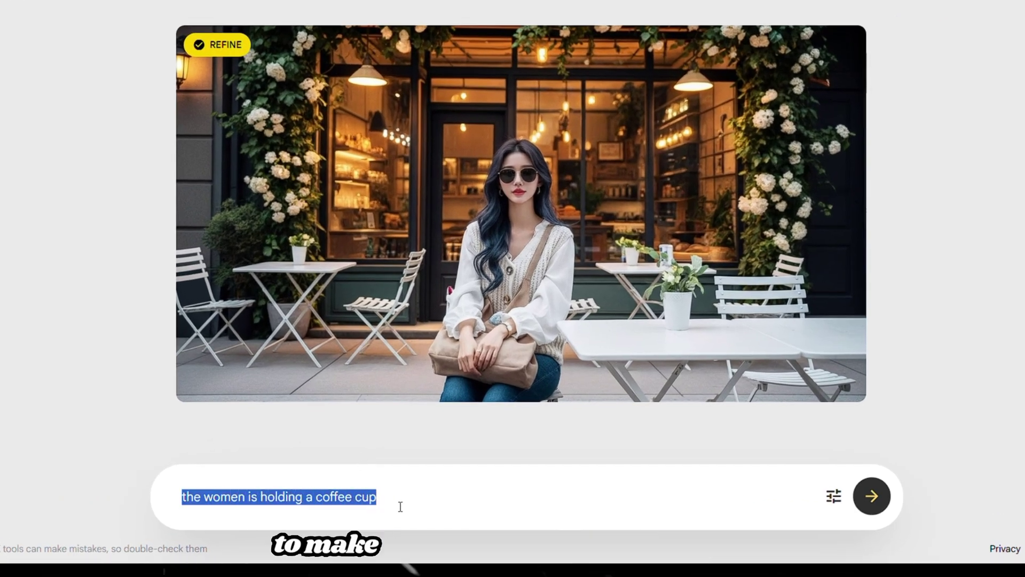
click(874, 502)
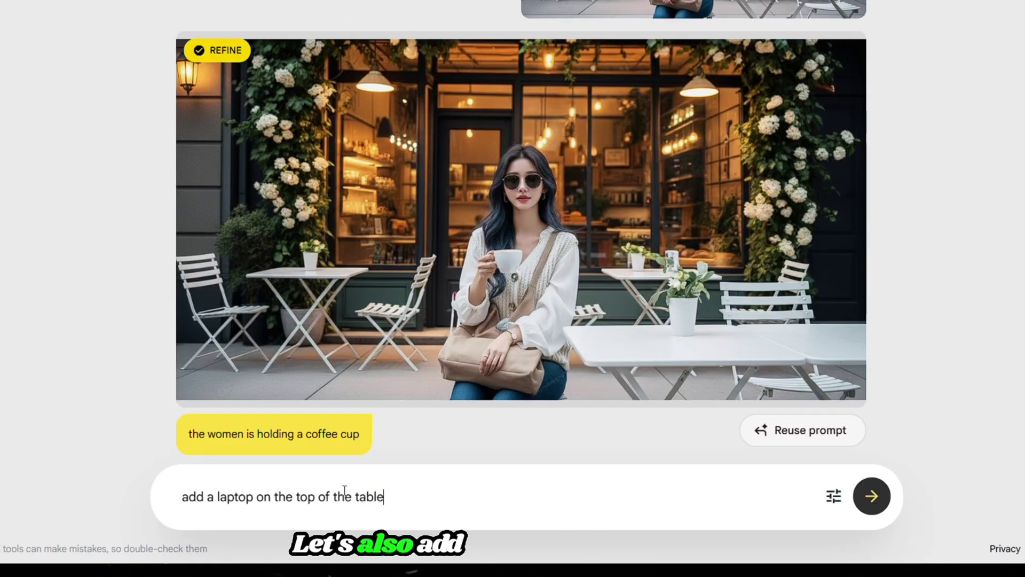
key(Return)
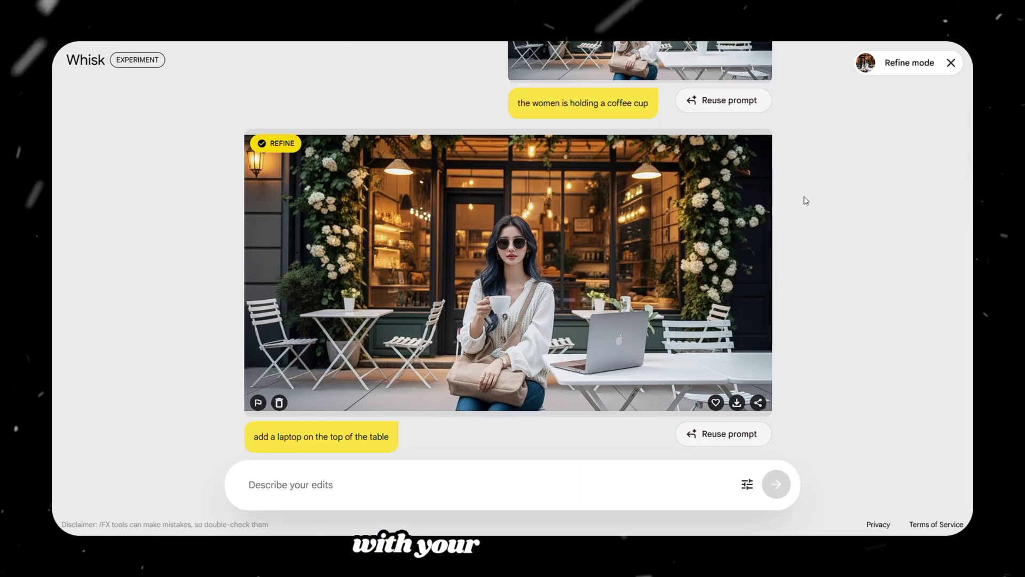
Animate the laptop image with the pasted coffee-sipping prompt into an 8-second video
click(952, 63)
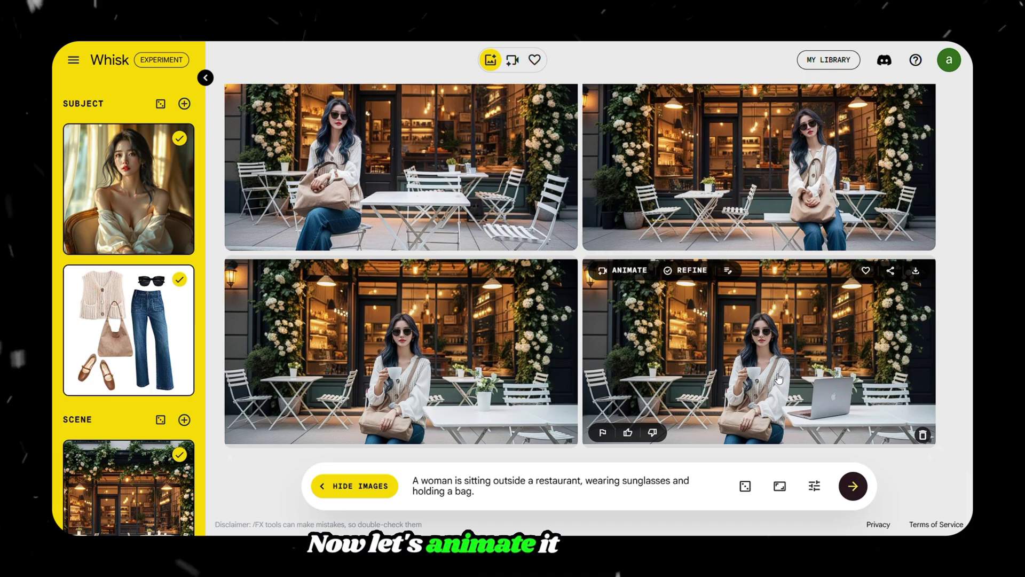
click(618, 273)
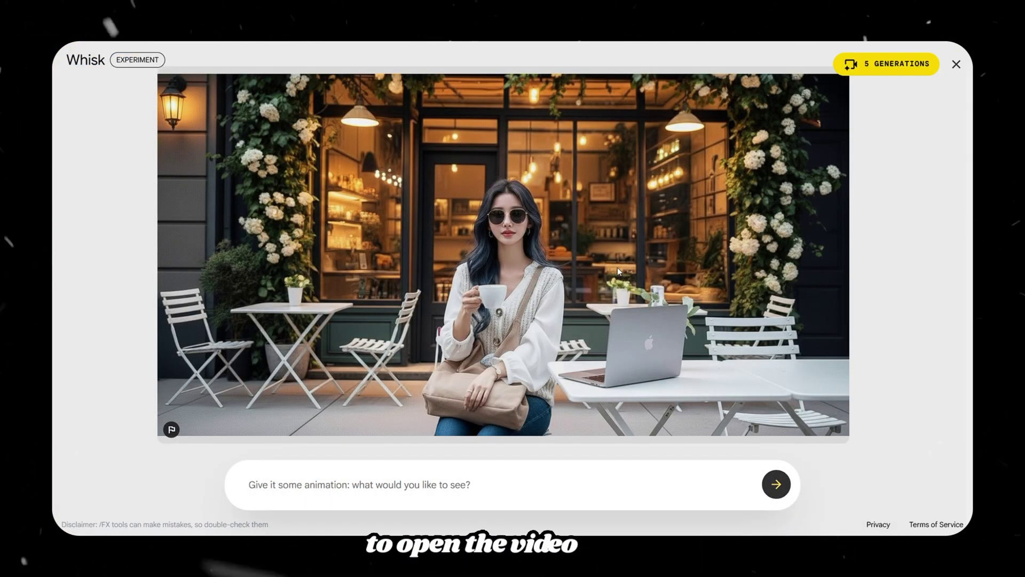
click(342, 486)
text(she takes a sip of coffee and says "Sipping my coffee and getting some work done — isn’t this the perfect morning? I bet you wish you were here too.")
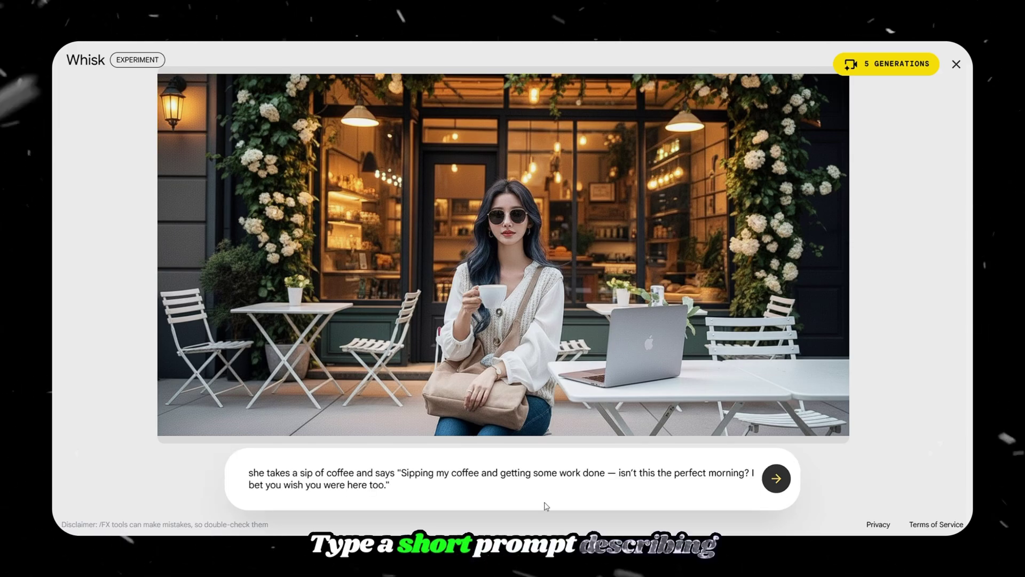
click(778, 479)
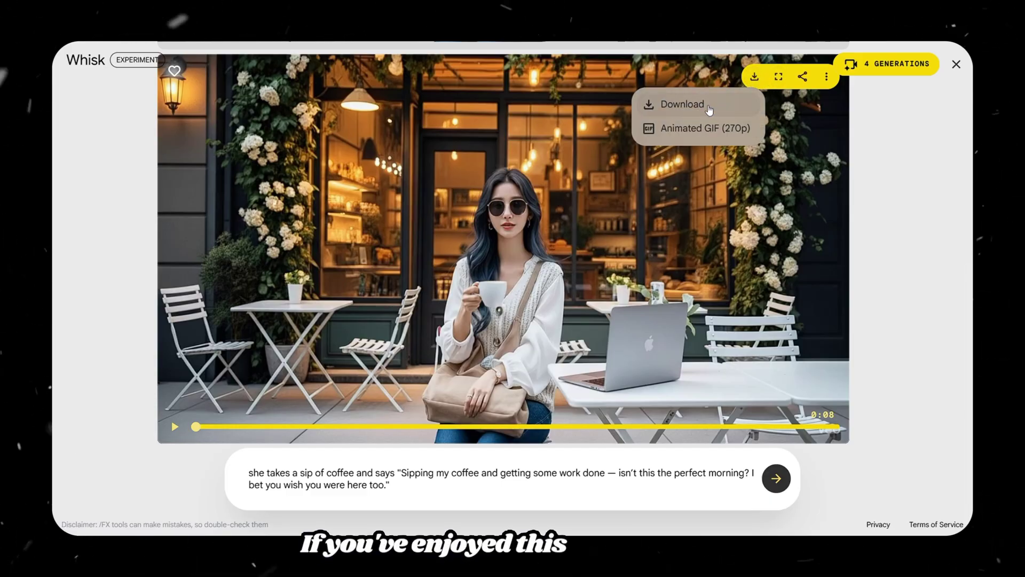
Download the finished café video and save it as 'result' MP4 in Desktop > assets
click(710, 109)
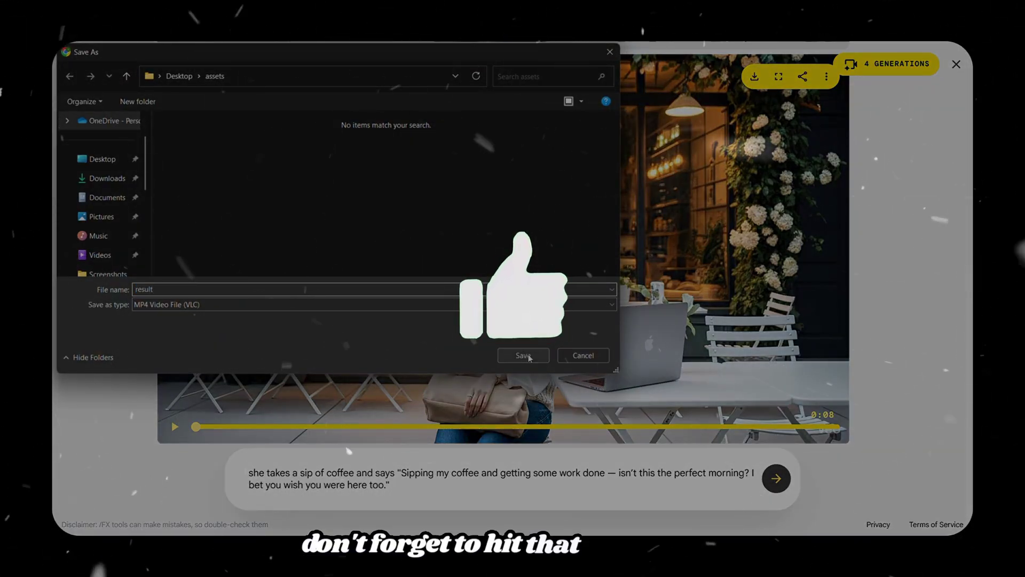
click(521, 356)
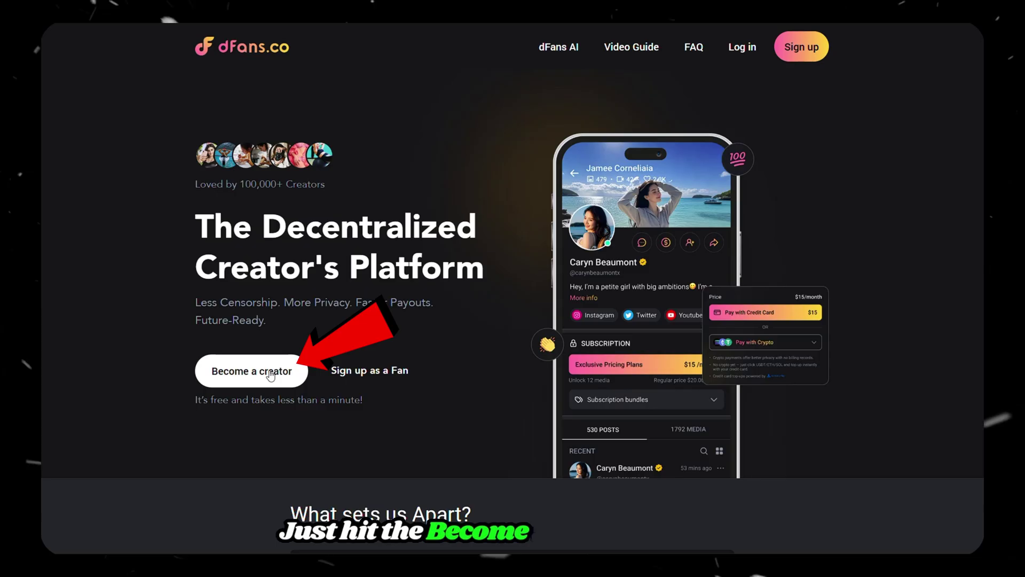
Sign up as a creator; set a display name, headline 'i'm a dfan influencer' and location 'united states'
click(271, 376)
click(514, 306)
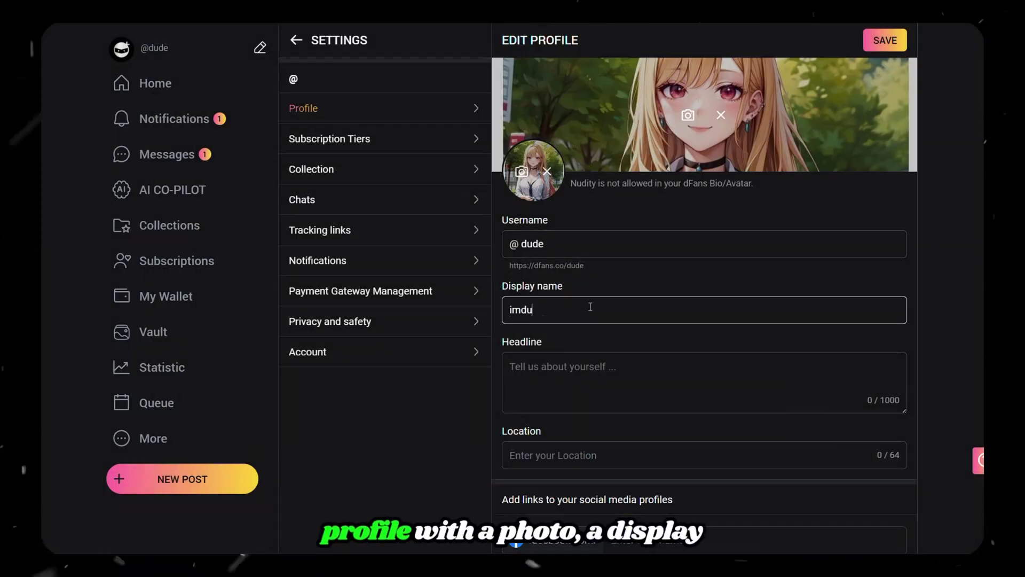
text(de)
click(611, 383)
text(i'm a dfan influencer)
scroll(611, 383, down, 2)
click(588, 350)
text(united)
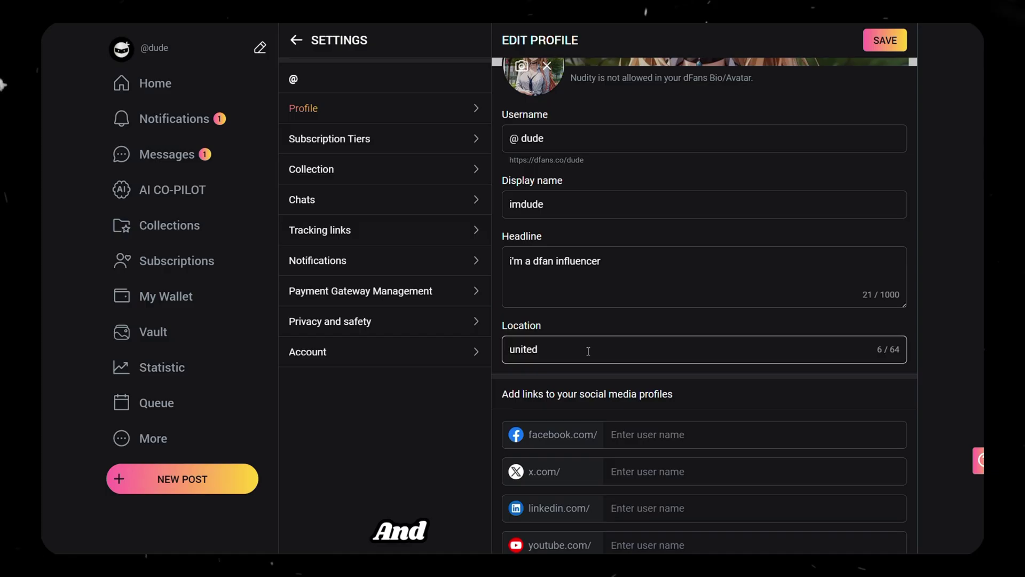
text( states)
Go to Subscription Tiers and start adding a new tier
scroll(938, 406, down, 3)
scroll(938, 405, up, 5)
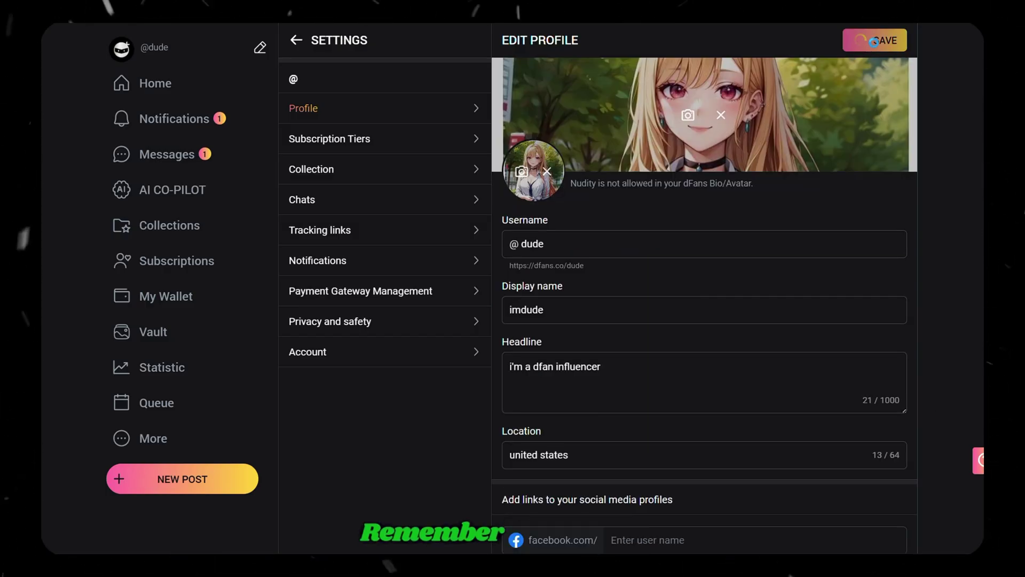
click(379, 146)
click(862, 47)
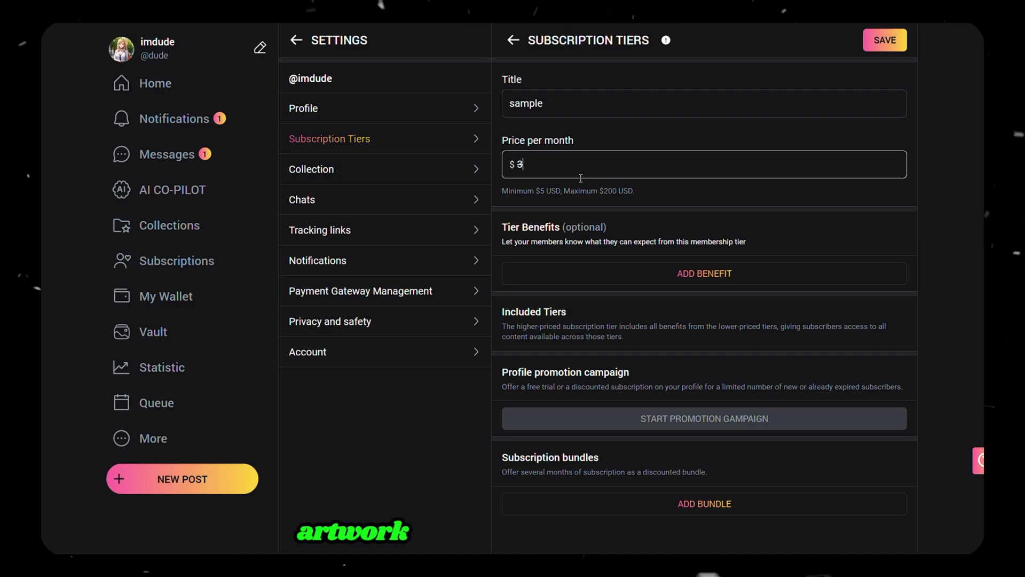
Add the 'rockstar pack' benefit and a 3-month bundle at 20% off to the $39 'sample' tier
click(678, 272)
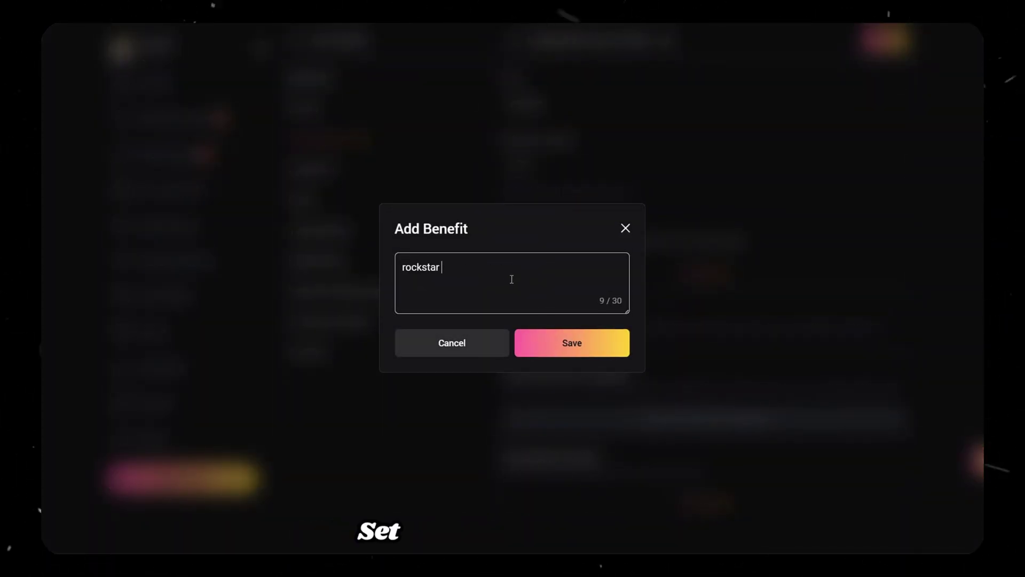
click(614, 348)
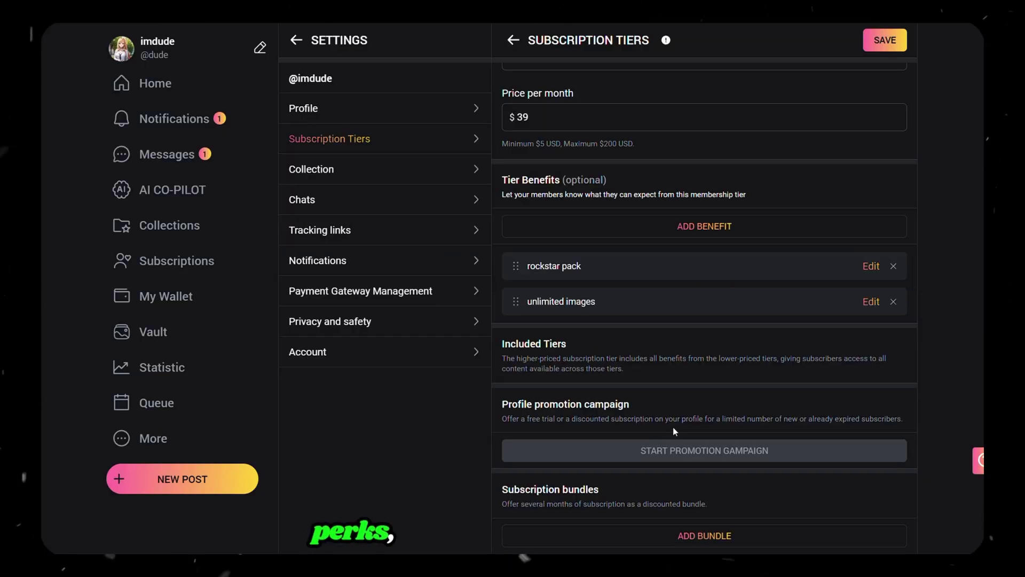
click(705, 534)
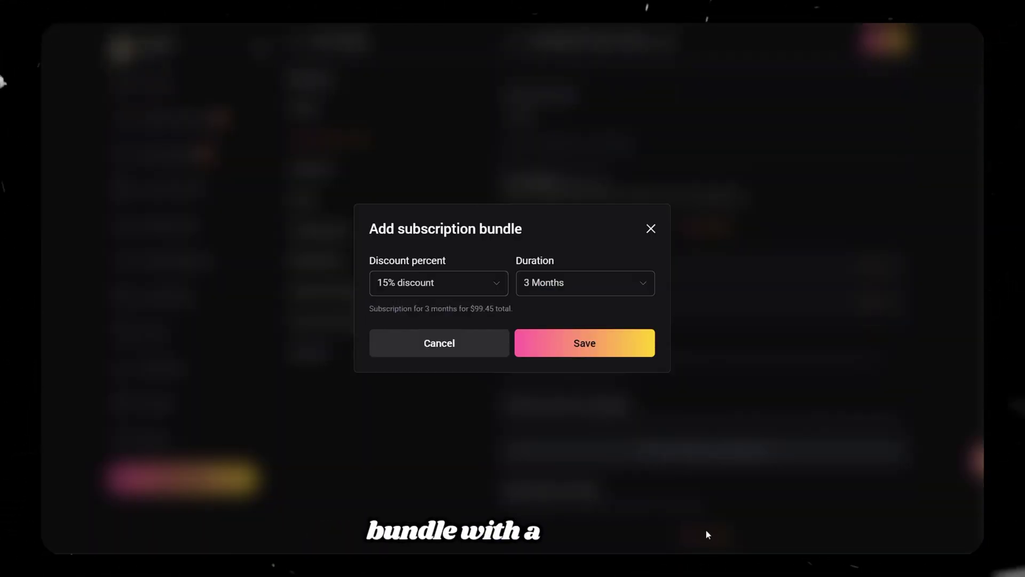
click(439, 283)
click(454, 410)
click(550, 318)
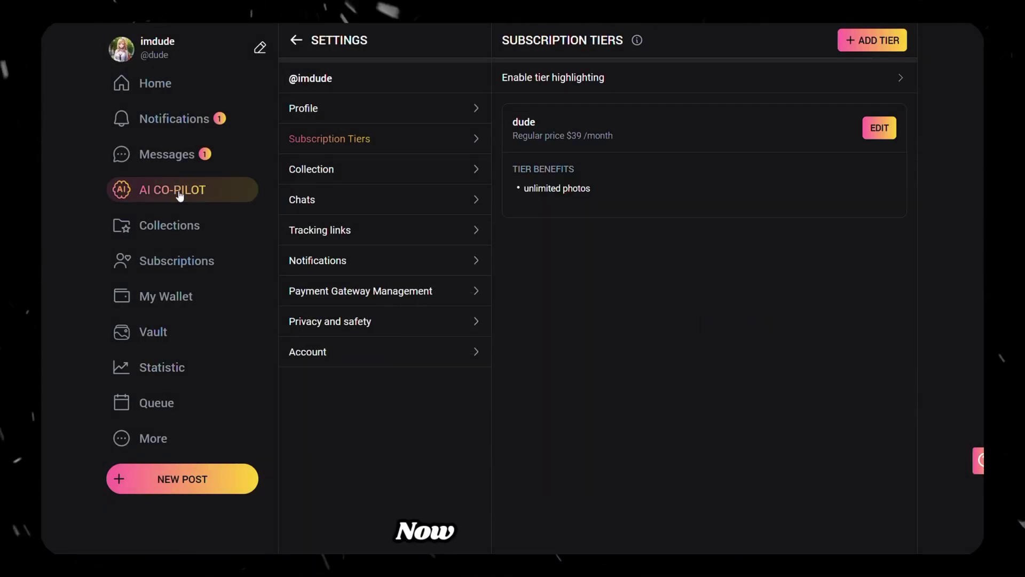
In AI Co-Pilot, choose the NSFW chatbot, sex Female and birthday 1/2/2004
click(180, 196)
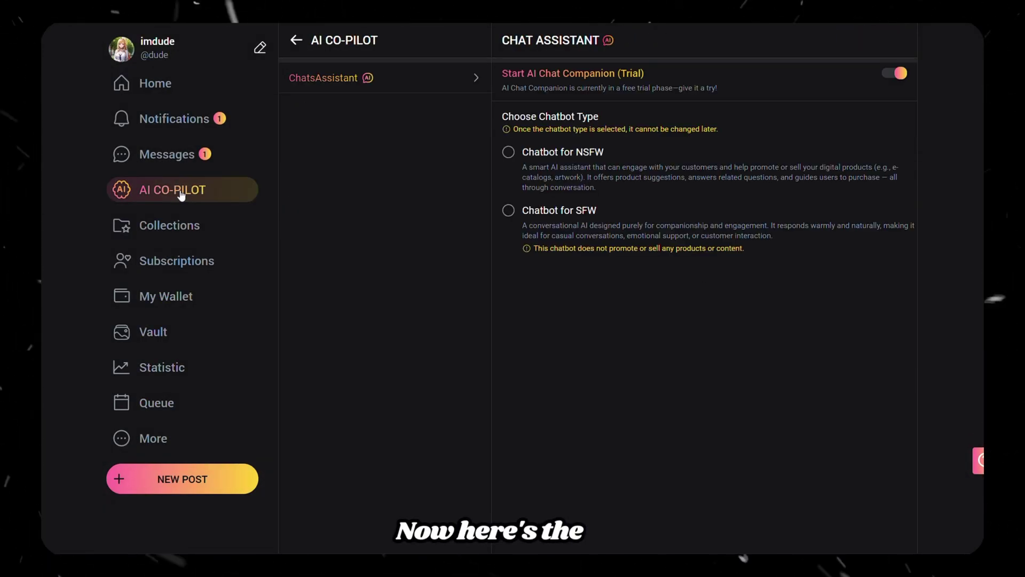
click(509, 153)
click(561, 234)
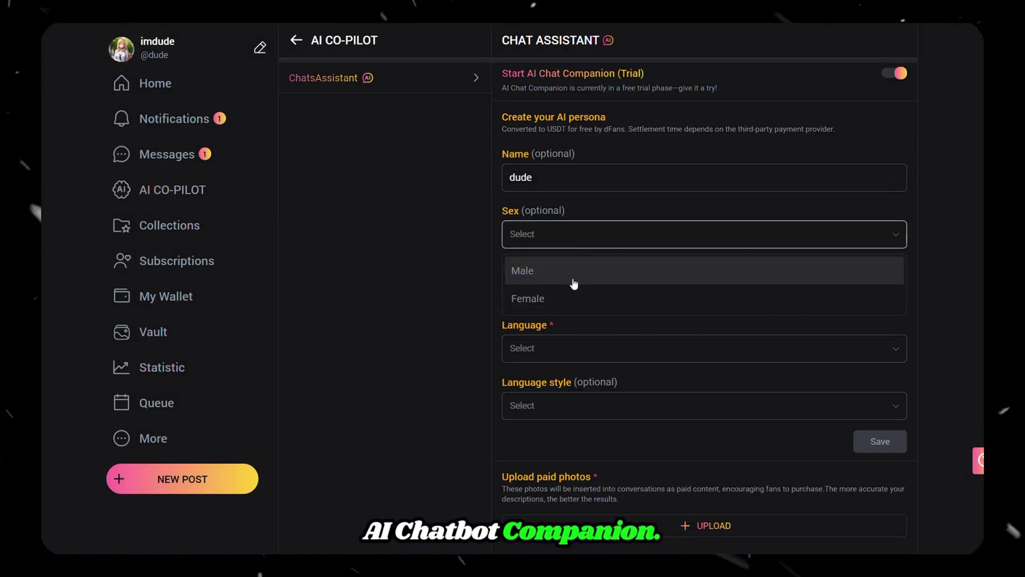
click(570, 298)
click(570, 298)
click(566, 326)
click(704, 291)
click(704, 355)
click(843, 291)
click(816, 406)
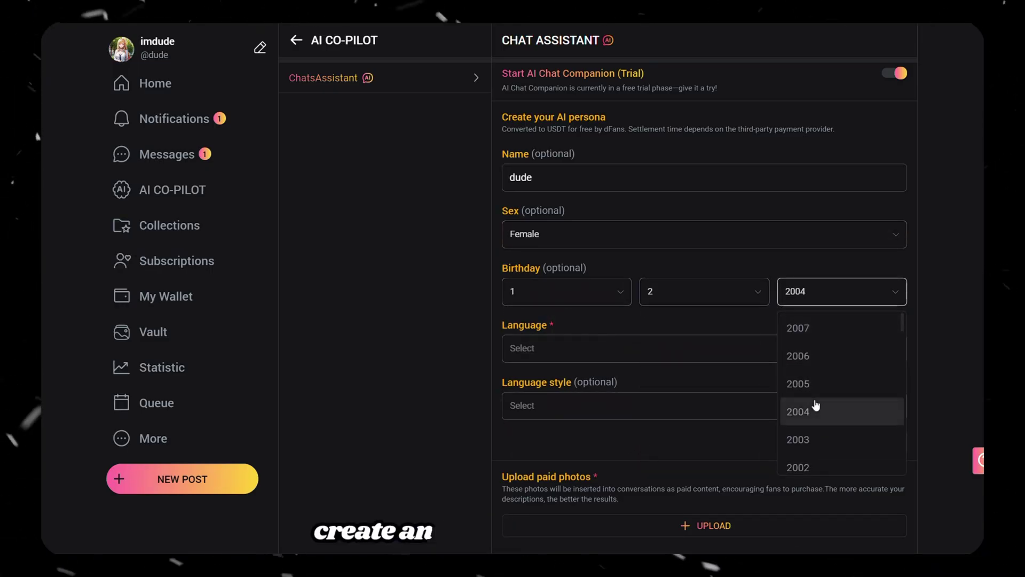
Set the persona language to English and the style to Playful, Flirty, Confident
click(590, 354)
click(585, 387)
click(594, 406)
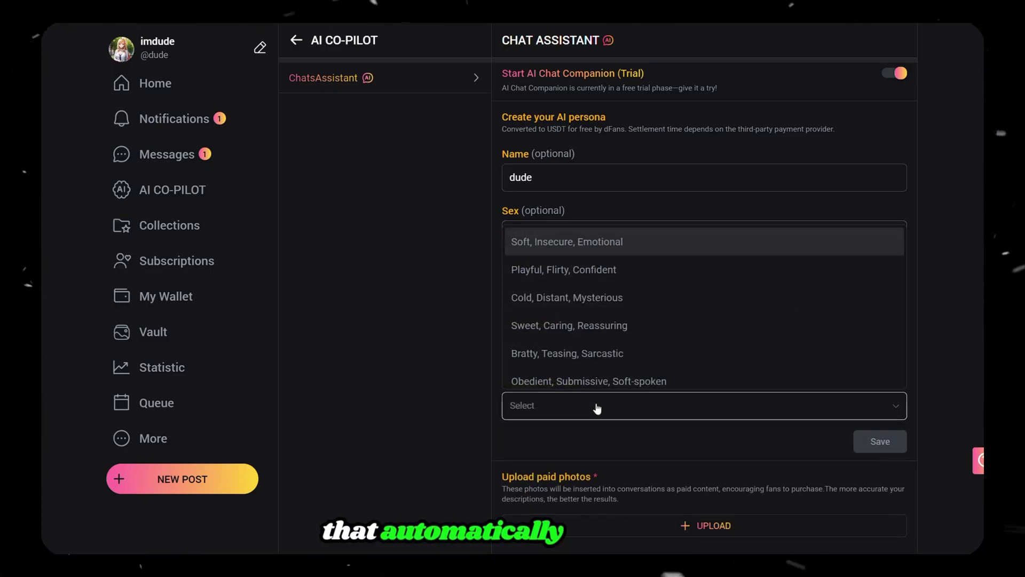
click(593, 270)
Upload three paid photos as the $99 'for you pack' and save
scroll(732, 430, down, 1)
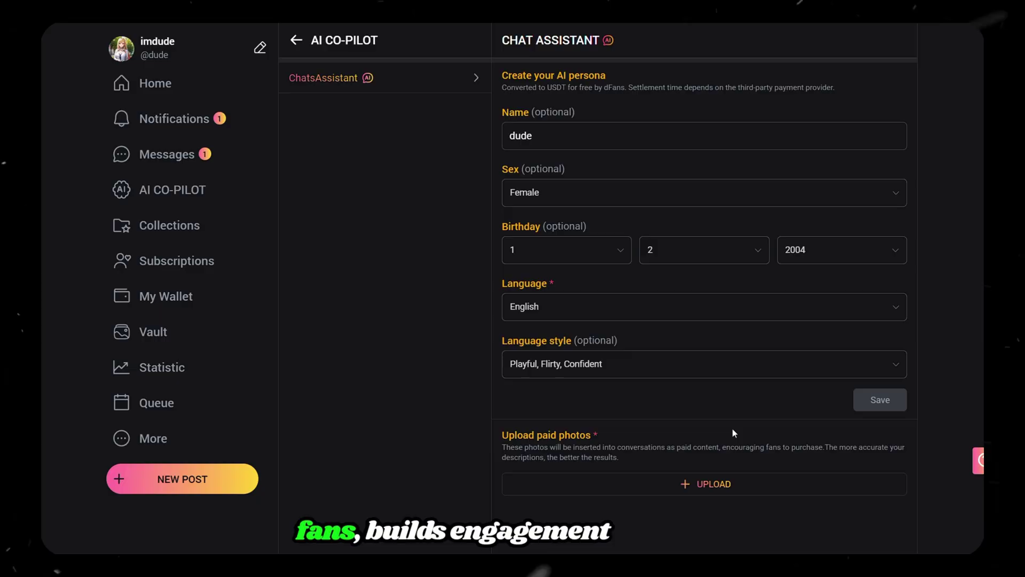
click(712, 484)
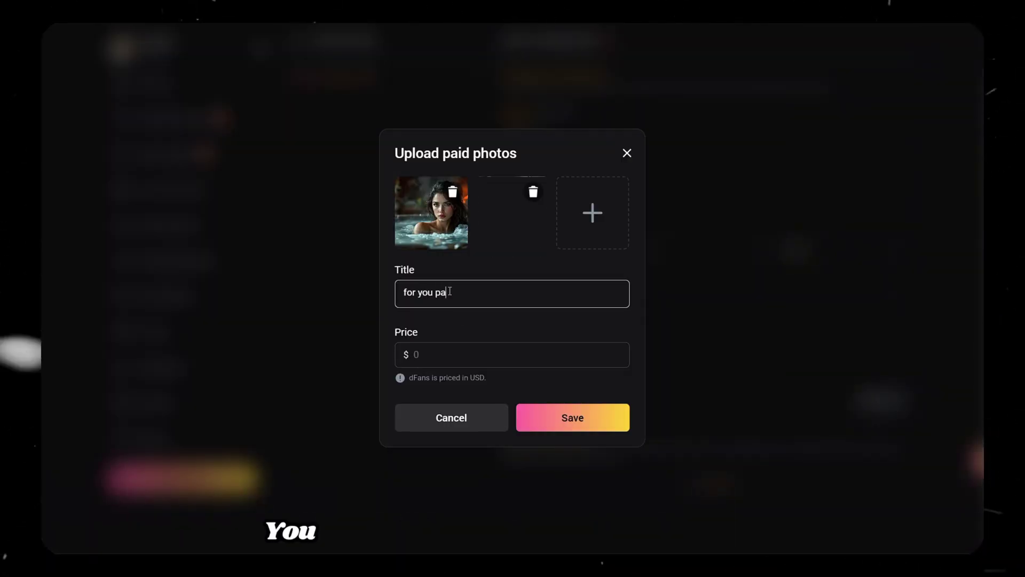
click(591, 214)
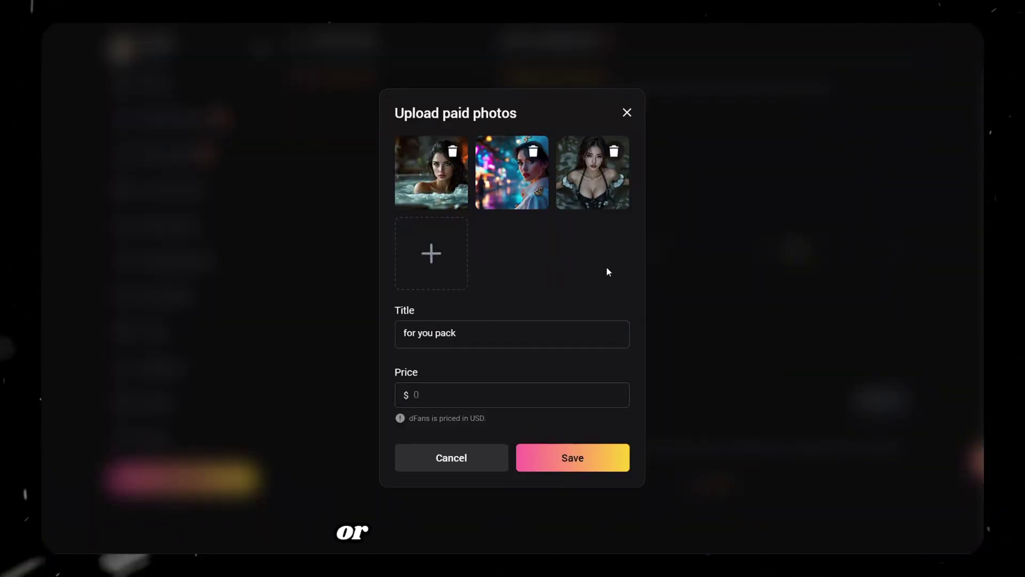
click(495, 385)
text(99)
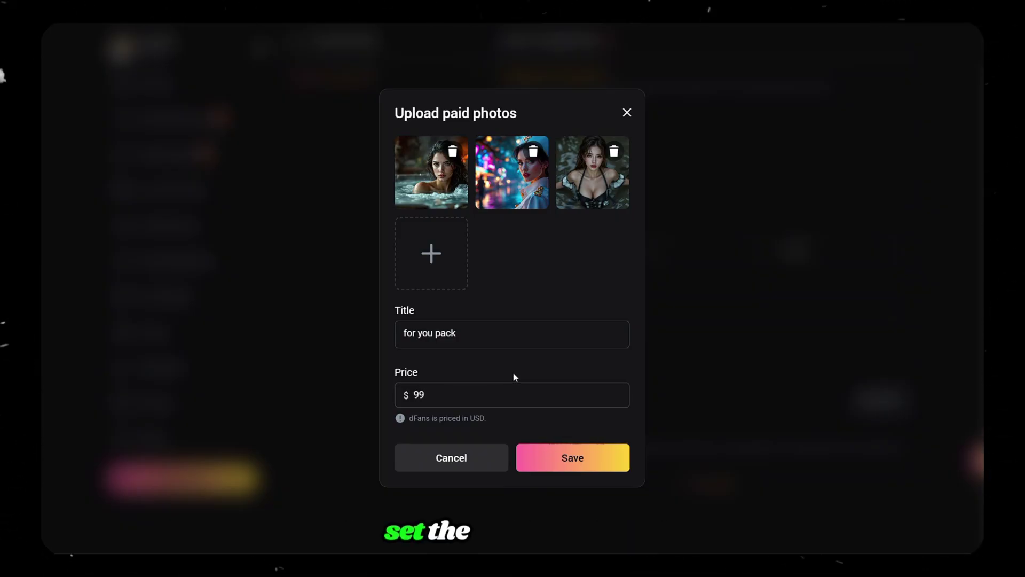
click(586, 466)
Open the dFans conversation in Messages and send 'hi'
scroll(853, 432, down, 3)
click(197, 168)
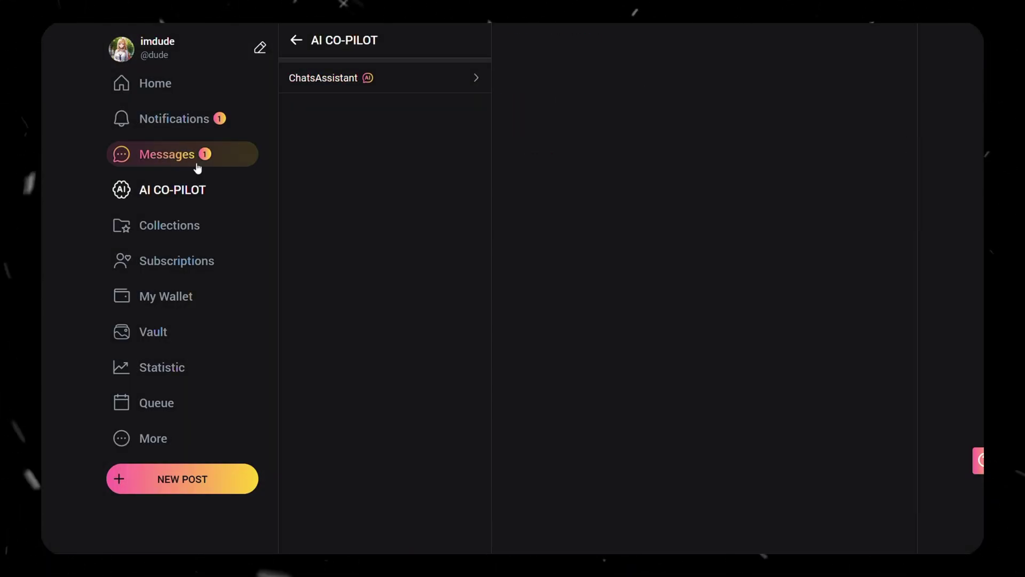
click(367, 129)
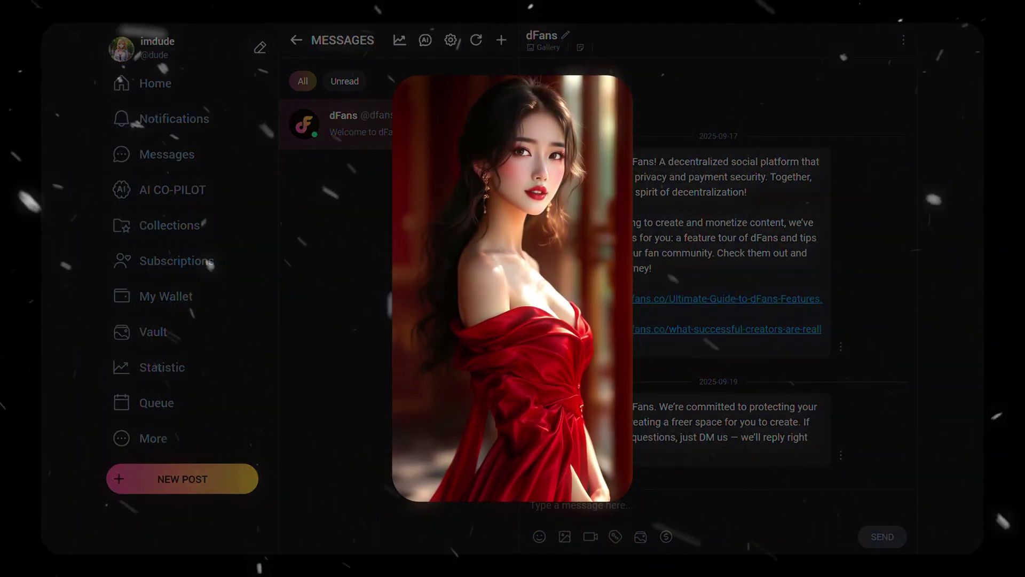
click(568, 506)
text(hi)
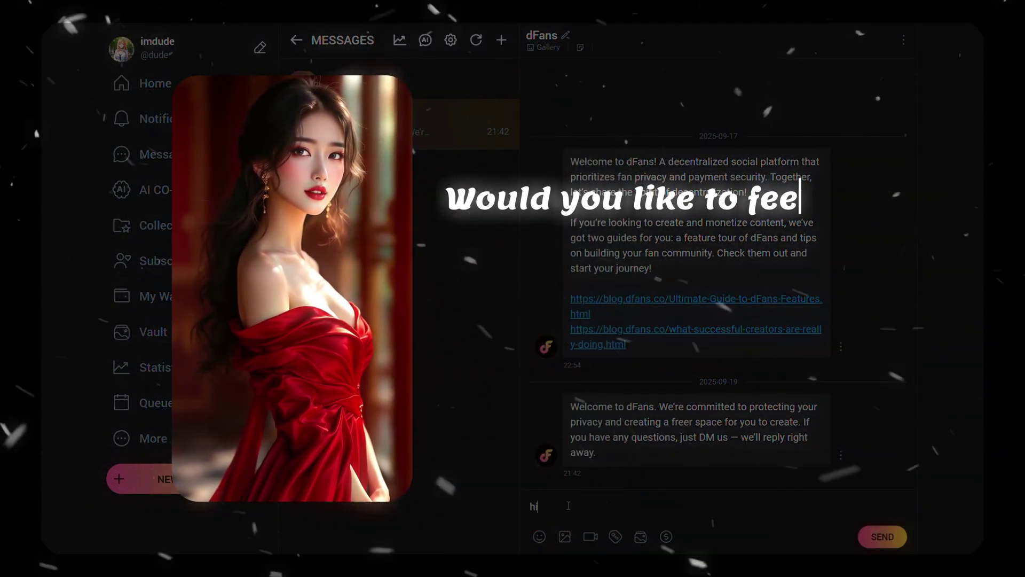
key(Return)
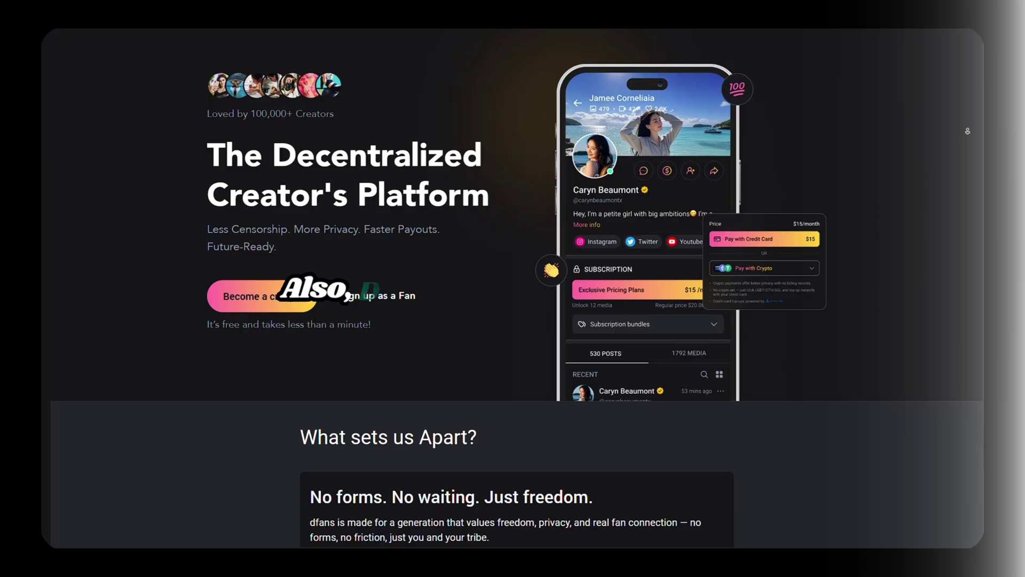
Scroll through the landing page's creator features, then open AI Strategy's Chat Assistant
scroll(512, 288, down, 4)
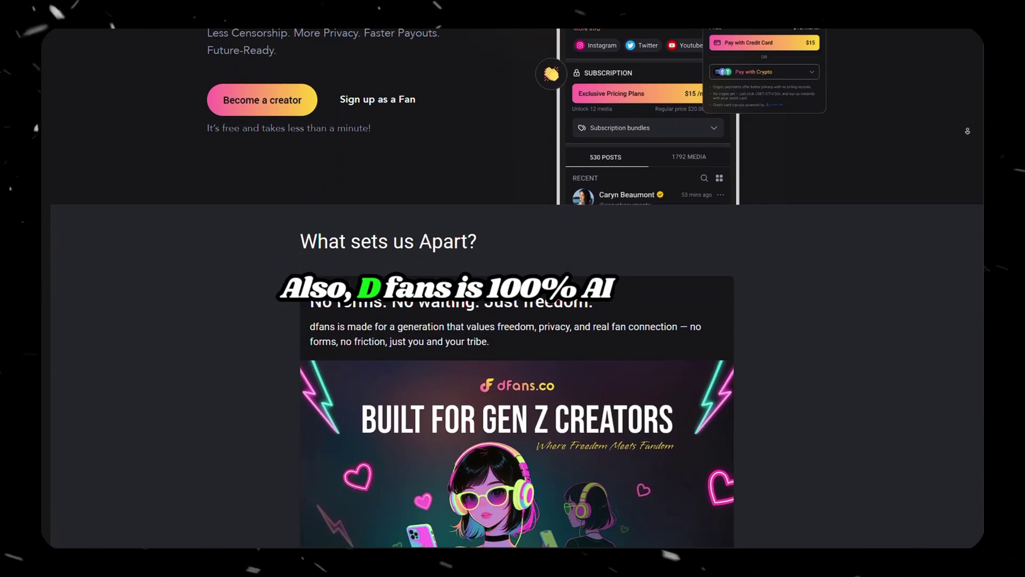
scroll(513, 289, down, 4)
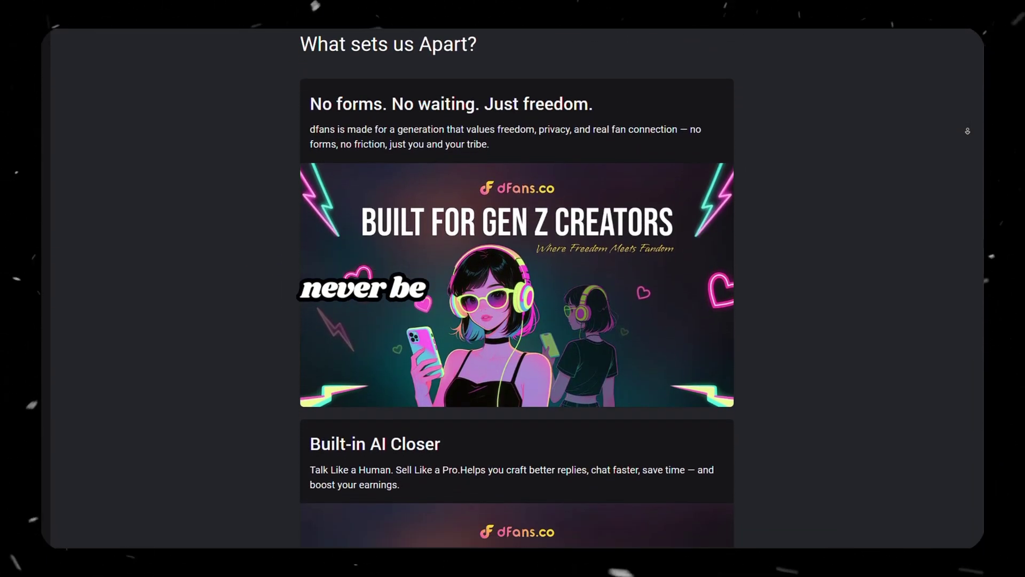
scroll(512, 288, down, 5)
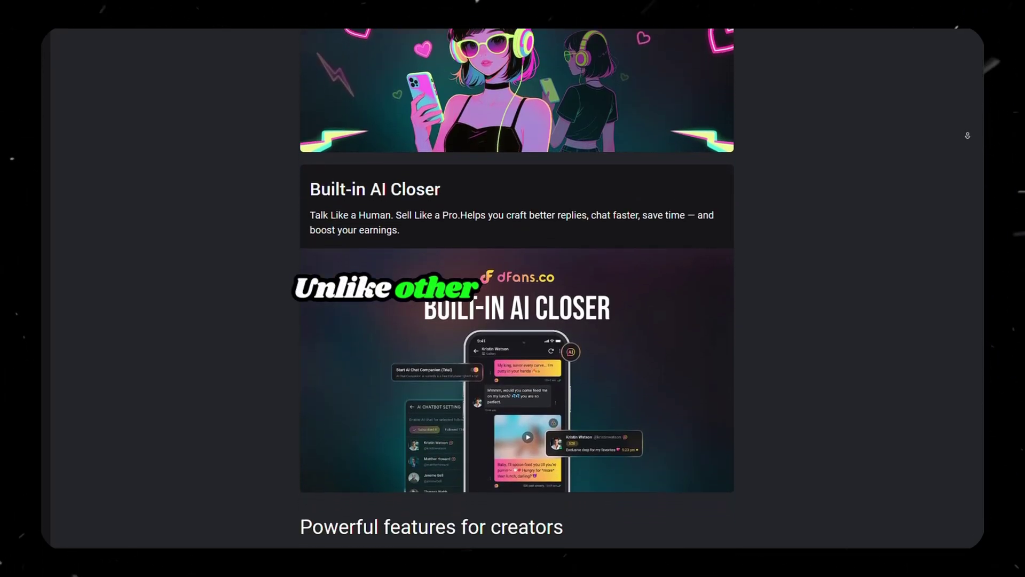
scroll(513, 288, down, 6)
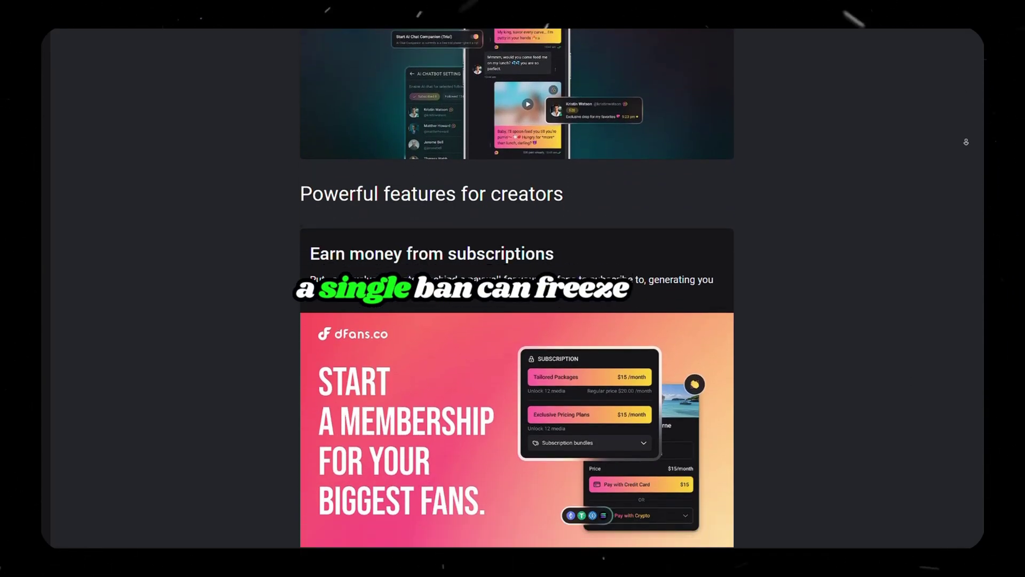
scroll(512, 288, down, 7)
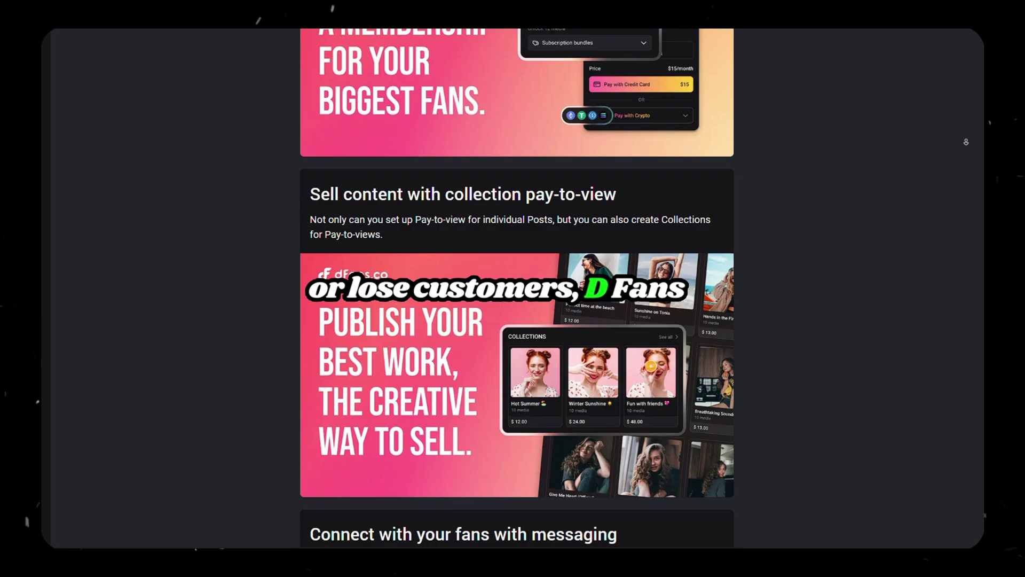
scroll(513, 288, down, 7)
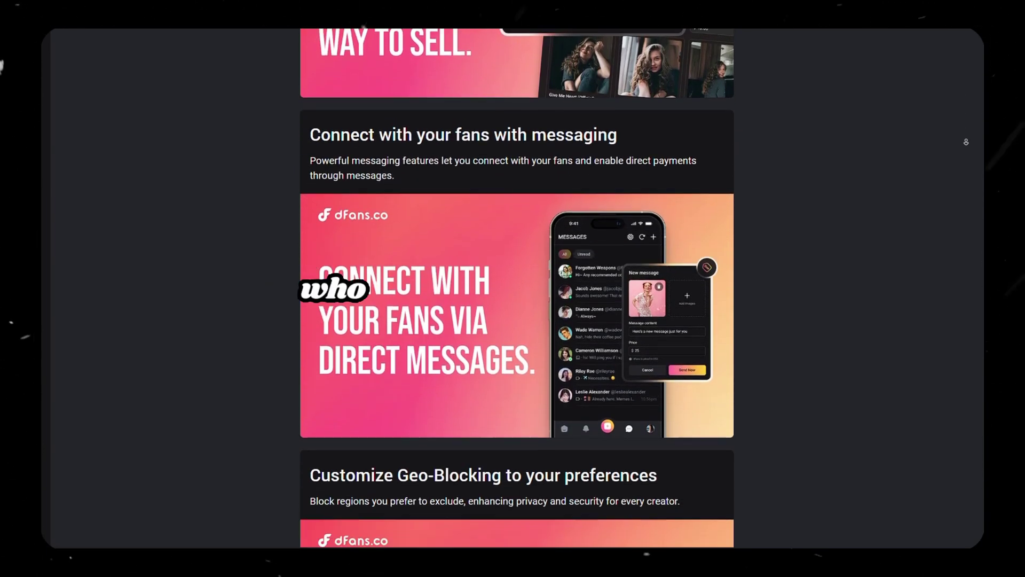
scroll(513, 288, down, 7)
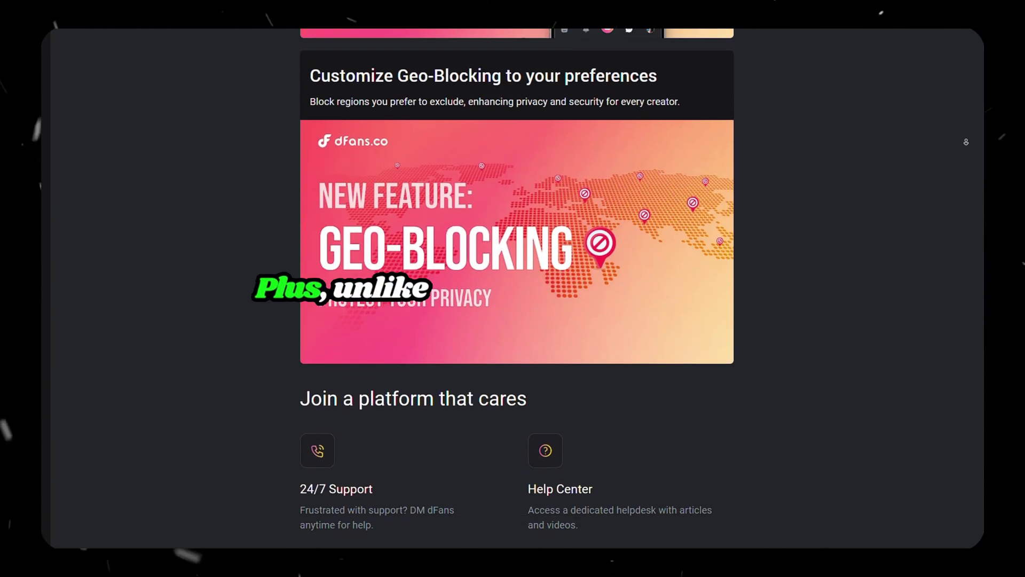
scroll(966, 142, down, 6)
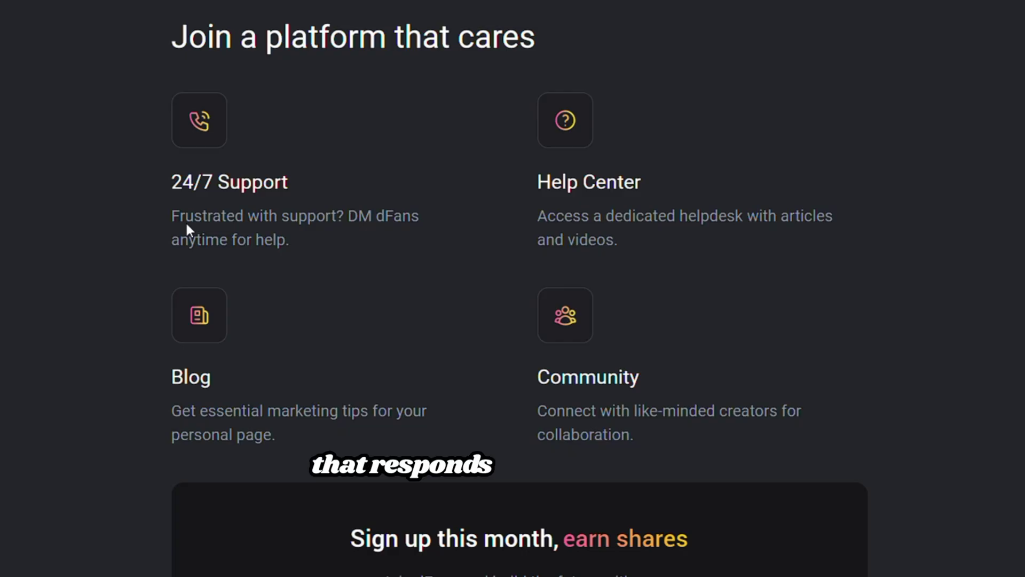
click(328, 266)
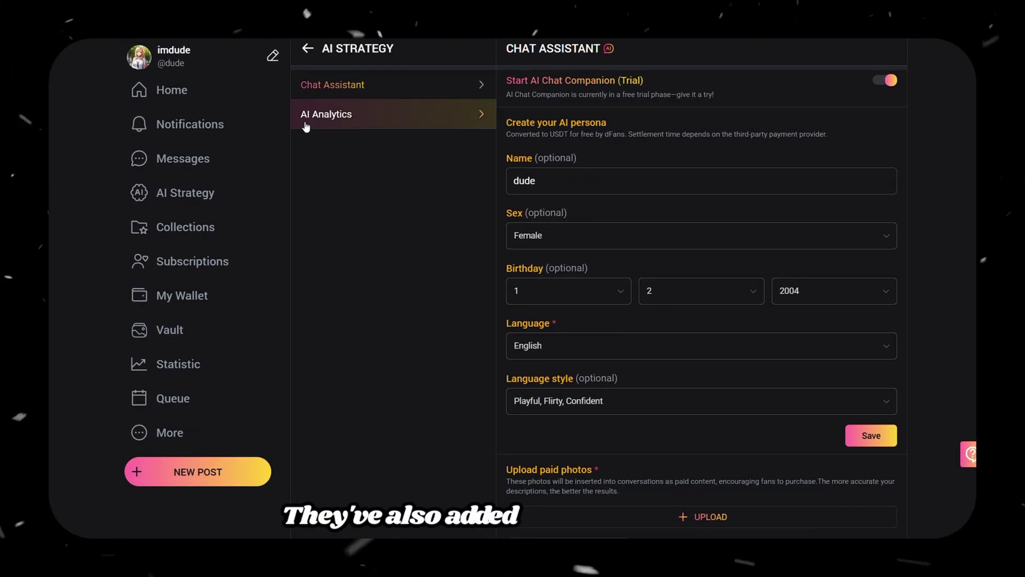
Generate the bi-weekly AI Analytics report for 2025-09-29 to 2025-10-12
click(423, 127)
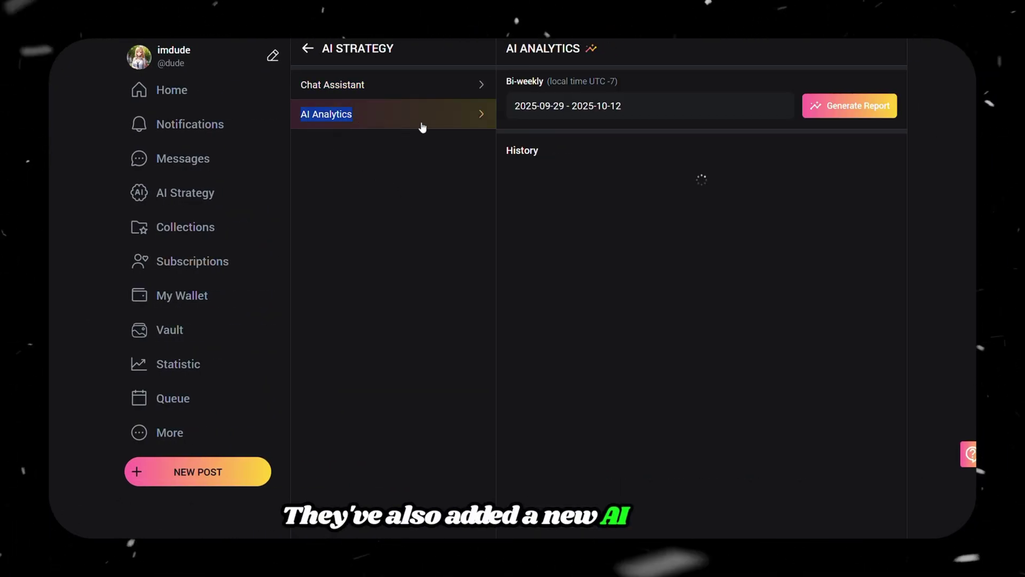
click(845, 110)
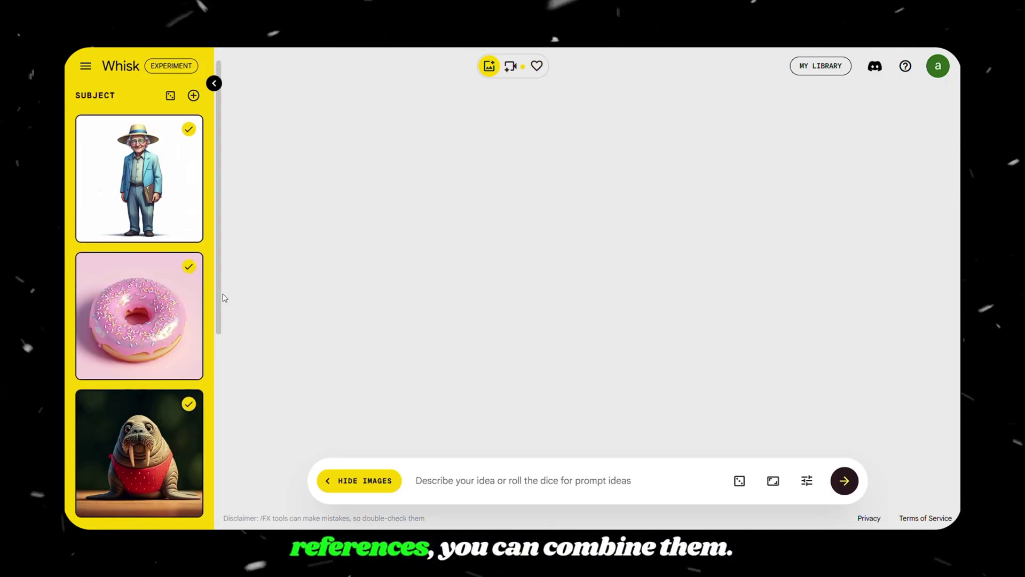
Generate the old man and walrus donut images, then refine the left one: 'change the old man's hat color to blue'
text(Th)
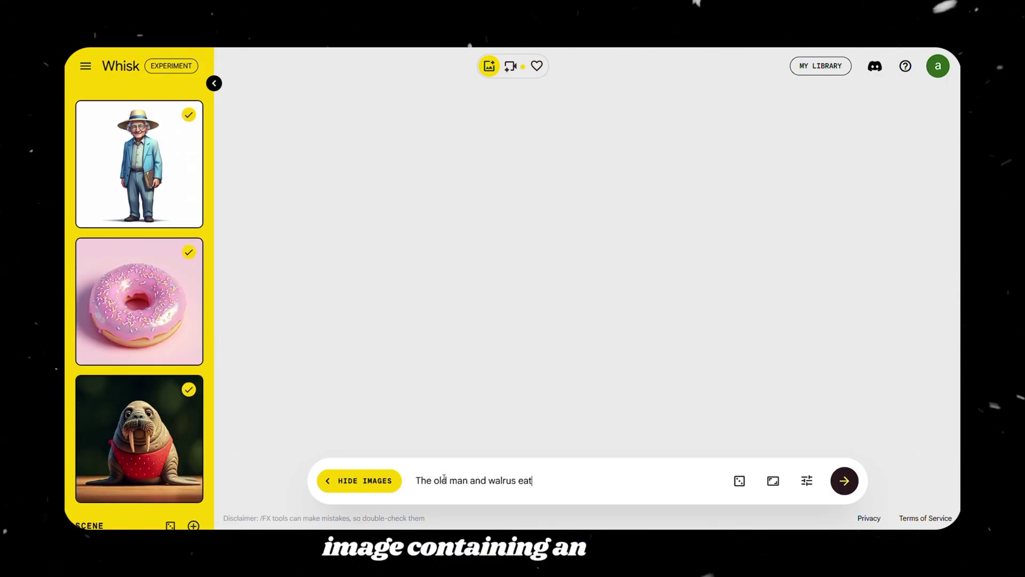
click(843, 482)
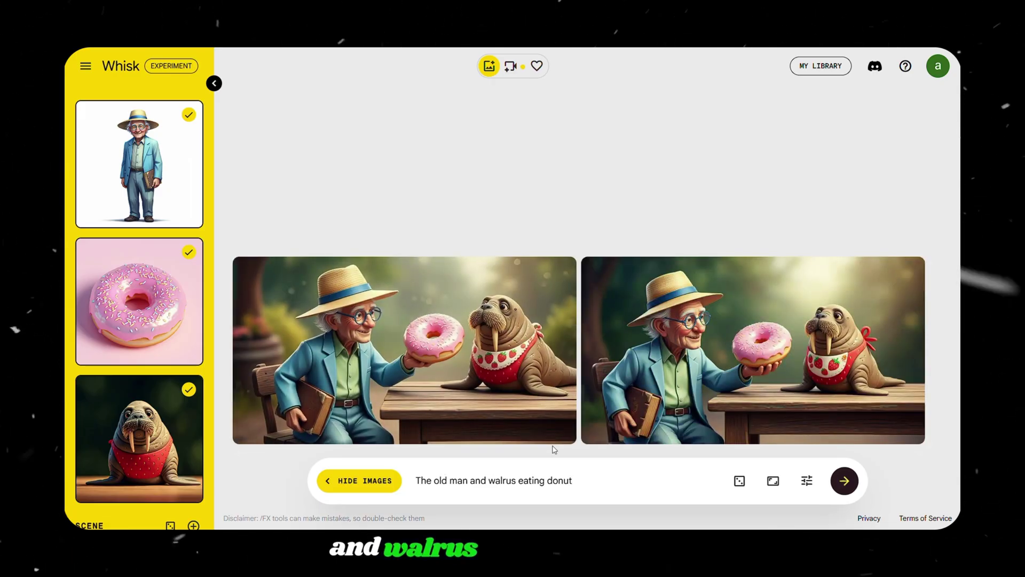
click(334, 270)
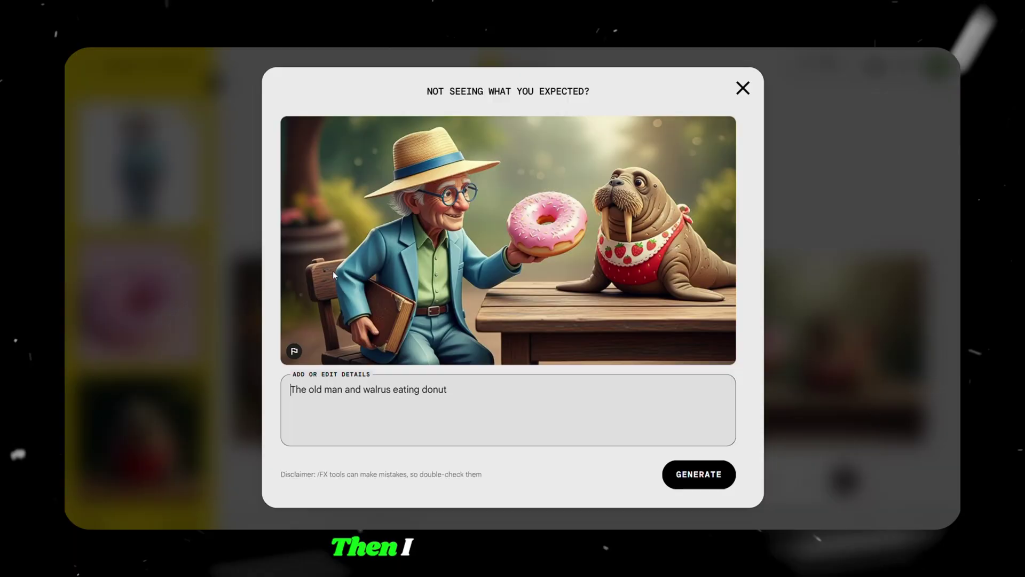
triple_click(454, 389)
text(ch)
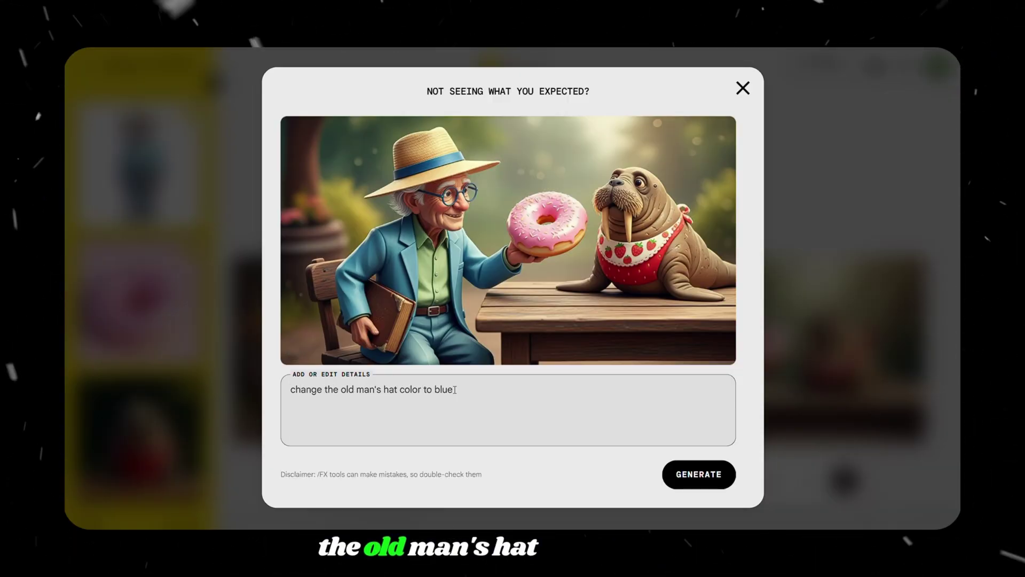
text(ange the old man's hat color to blue)
click(668, 475)
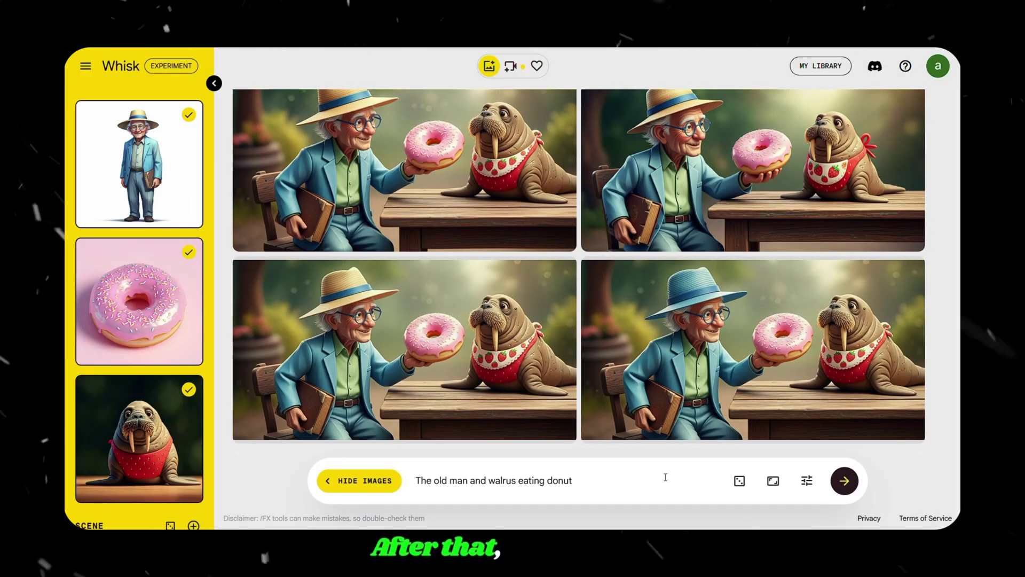
Replace the walrus, donut and old man subjects with the blue-hat image
click(188, 490)
click(188, 353)
click(188, 215)
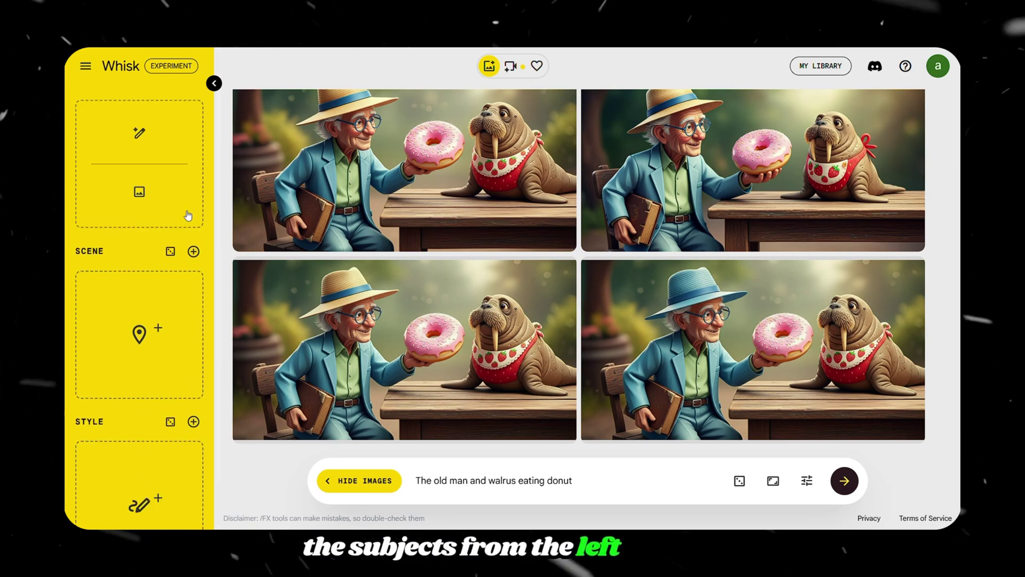
drag(753, 350, 119, 171)
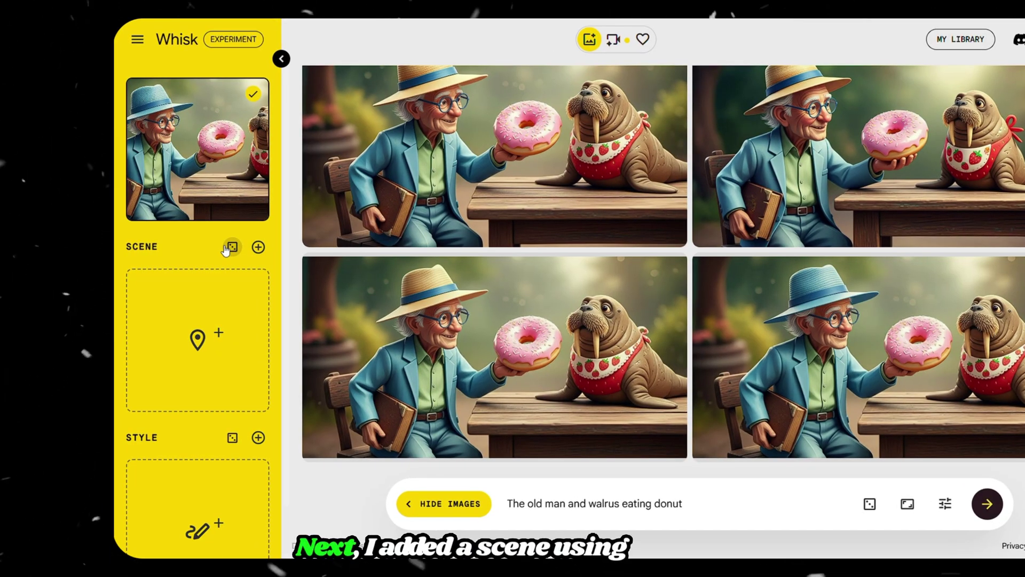
Fill Scene and Style with random images, giving a bar scene and pixel-art style
click(232, 247)
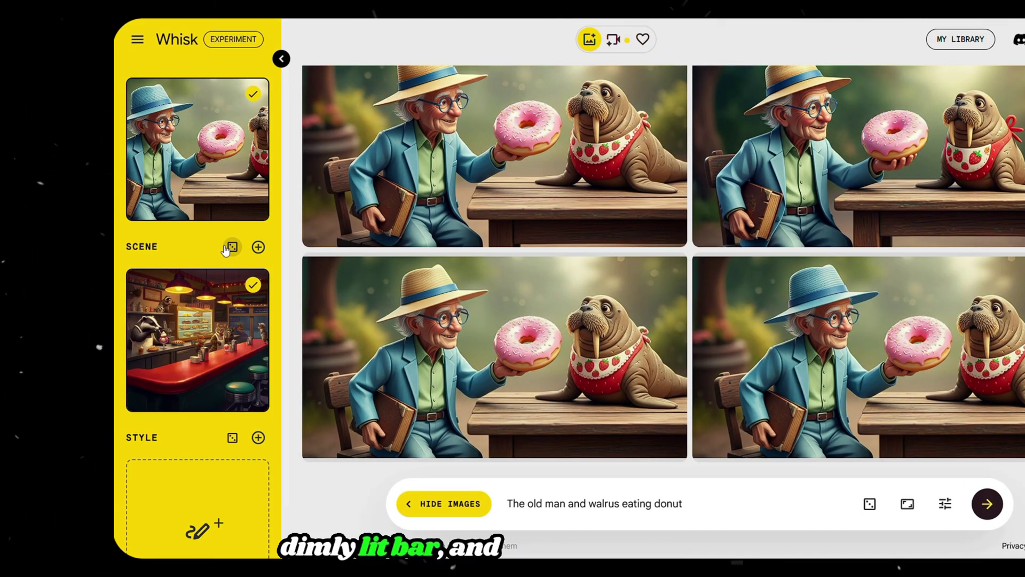
scroll(213, 300, down, 1)
click(233, 388)
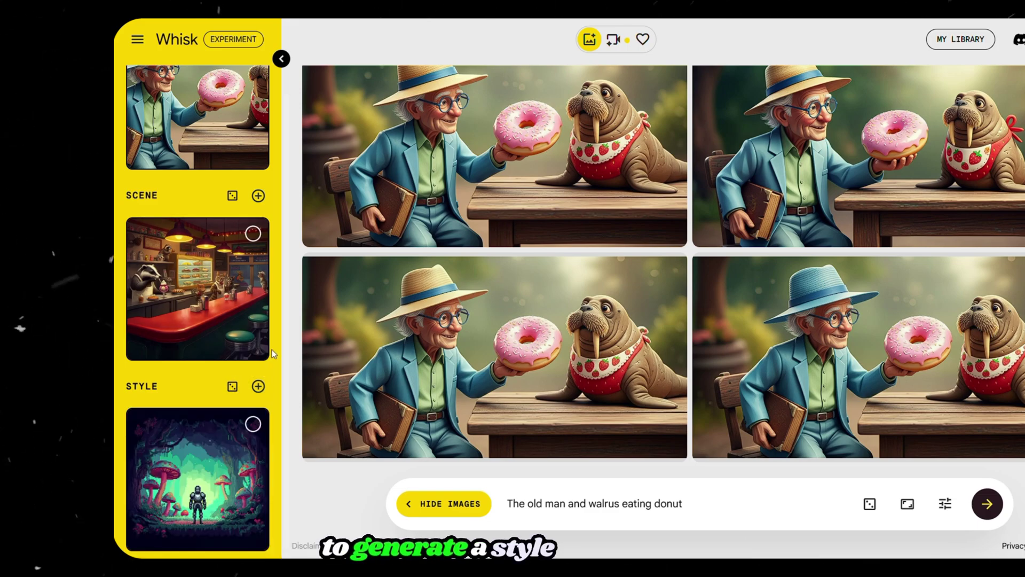
Generate images from a new prompt of the pair enjoying donuts in a dimly lit bar, and preview one
triple_click(703, 501)
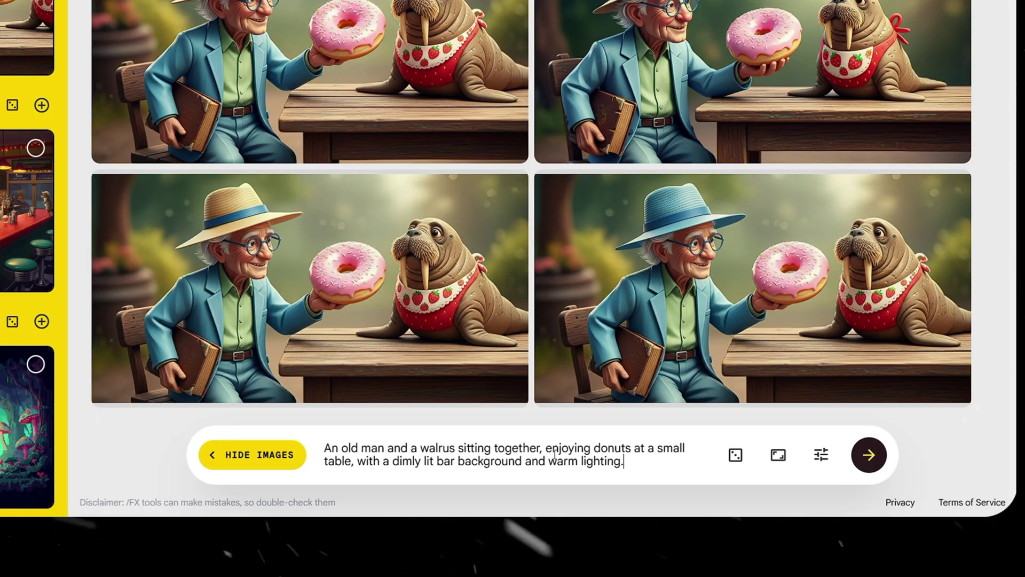
click(869, 455)
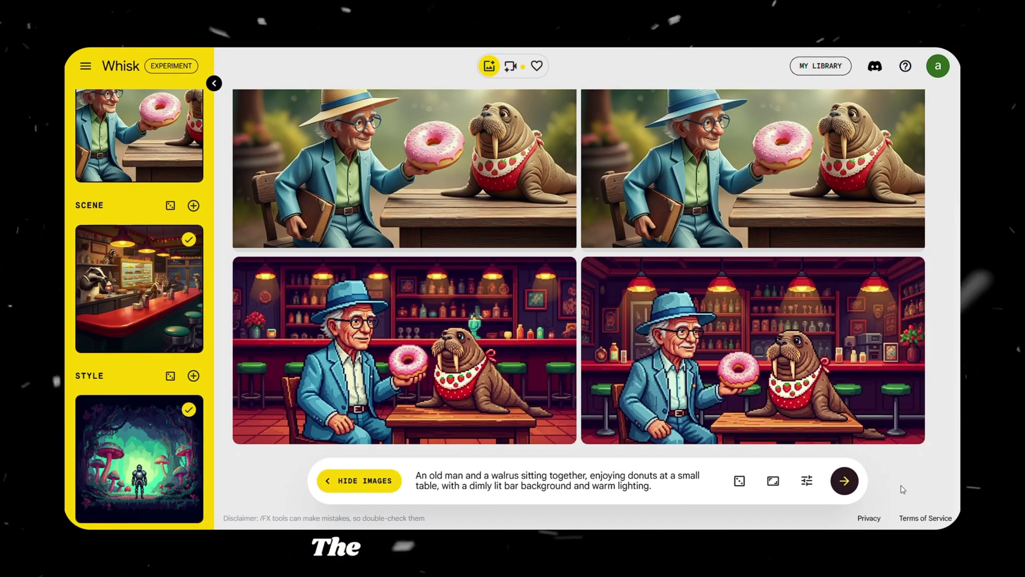
click(518, 331)
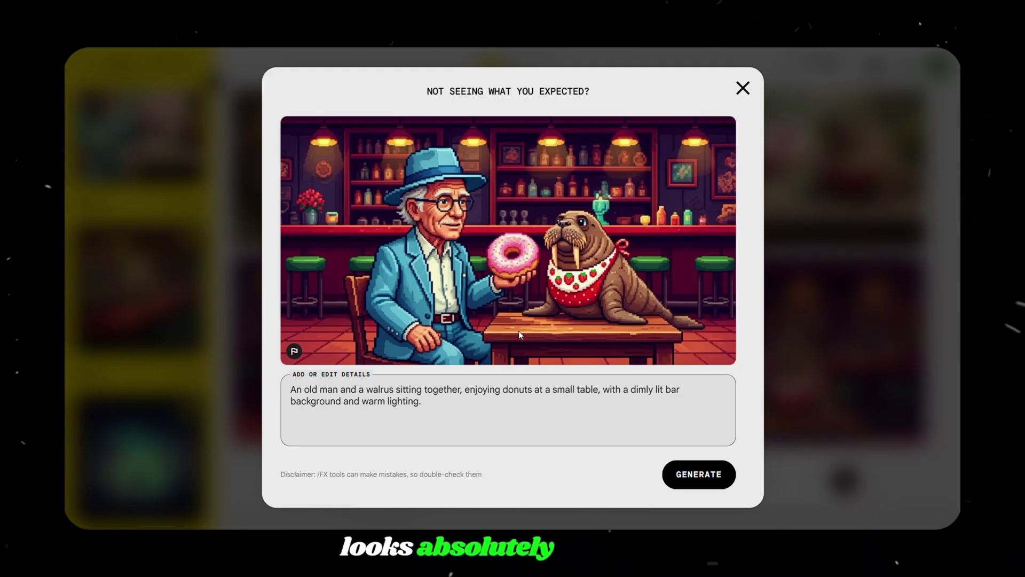
click(742, 89)
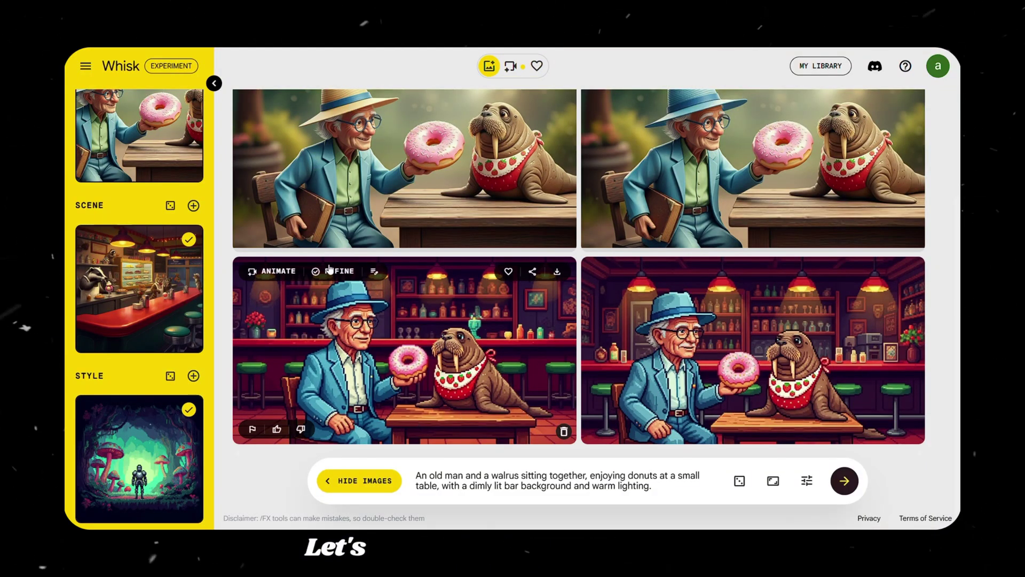
Animate the bottom-left pixel-art bar image using the pasted prompt with the old man's sweet-treat line
click(274, 272)
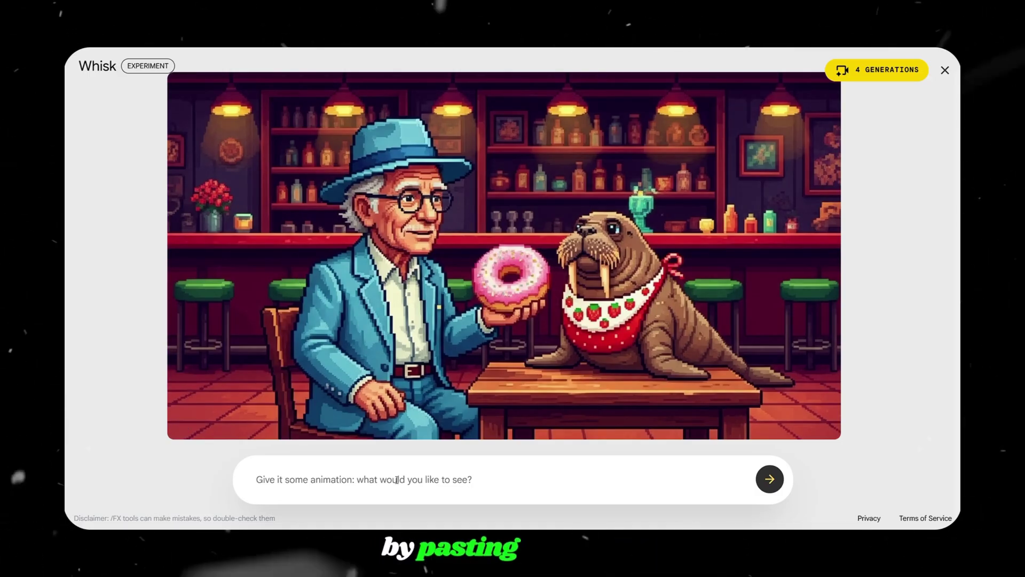
text(The old man and the walrus enjoying donuts at a small bar table — the old man says, 'Ah, nothing like a sweet treat after a long day… this really hits the spot… ' while the walrus watches him attentively.)
click(770, 474)
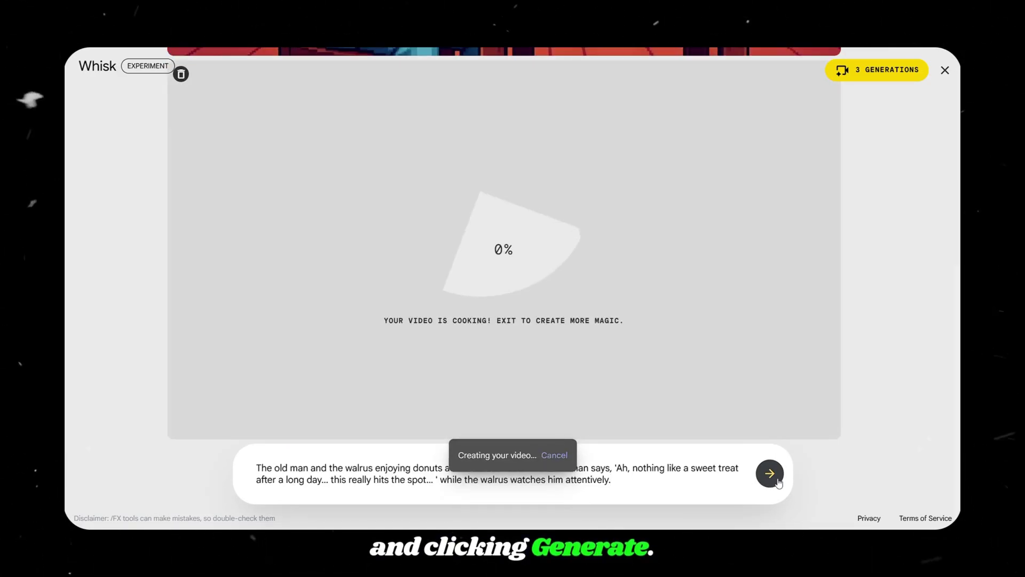